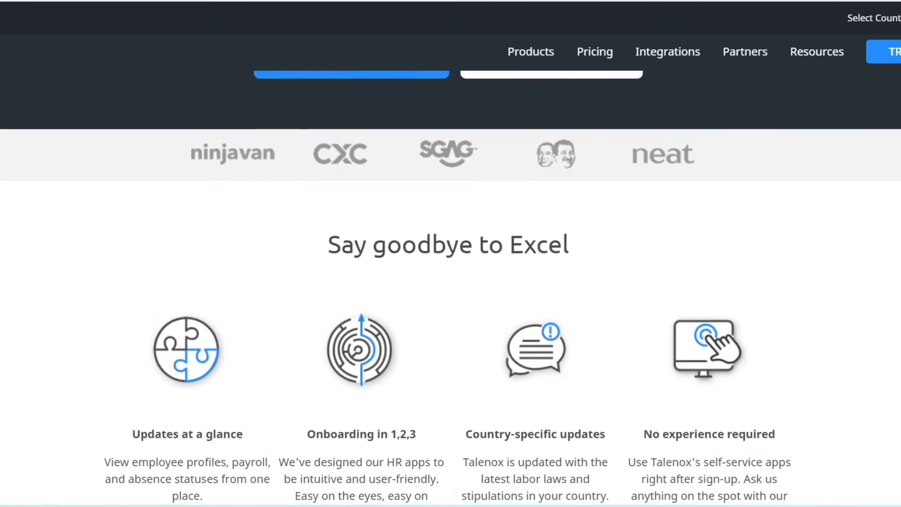
Look through the feature overview and the apps section on the Talenox homepage
scroll(451, 282, "down", 3)
scroll(451, 282, "down", 5)
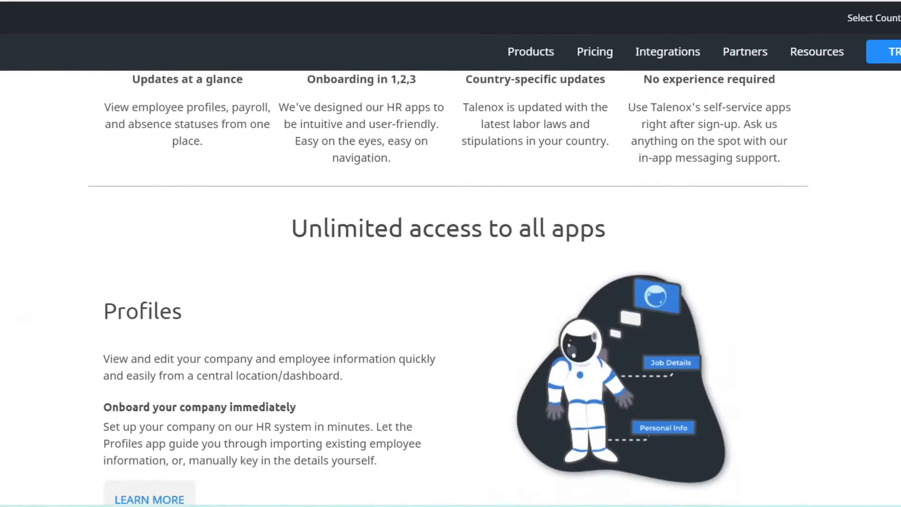
scroll(450, 281, "down", 5)
scroll(450, 282, "down", 5)
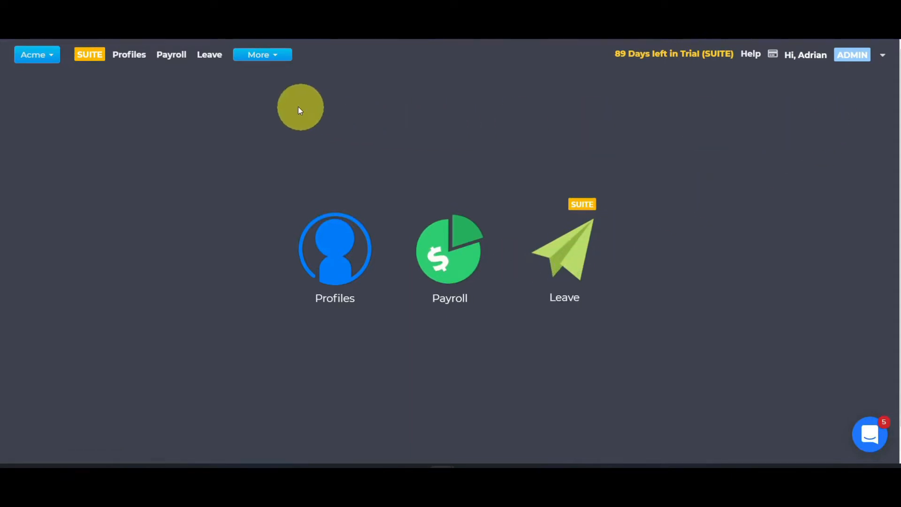
Add a new organisation named "New company" with Singapore as the country, leaving the billing entity blank, and confirm its creation
left_click(41, 58)
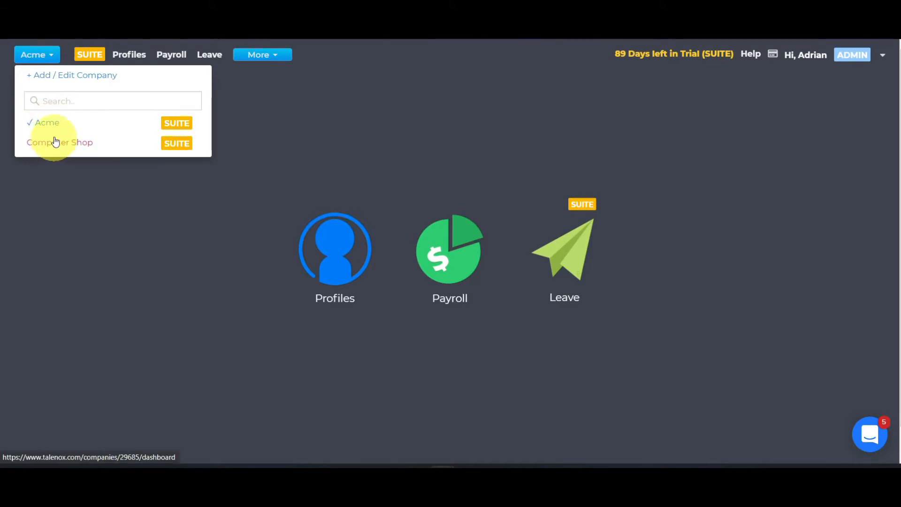
left_click(71, 76)
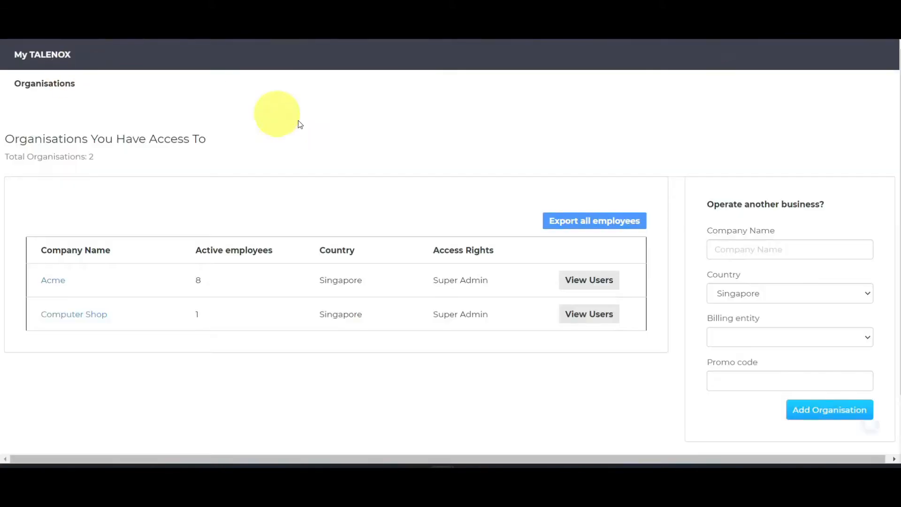
left_click(741, 254)
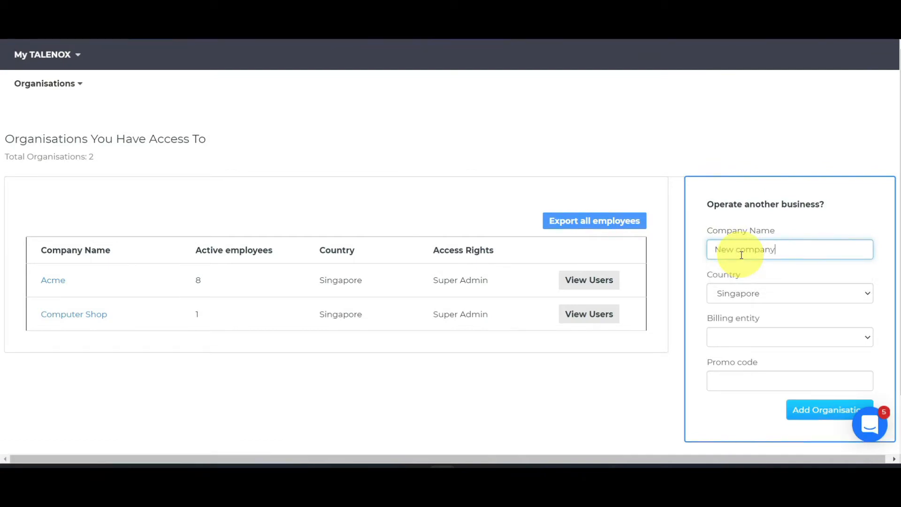
scroll(743, 271, "down", 1)
left_click(753, 281)
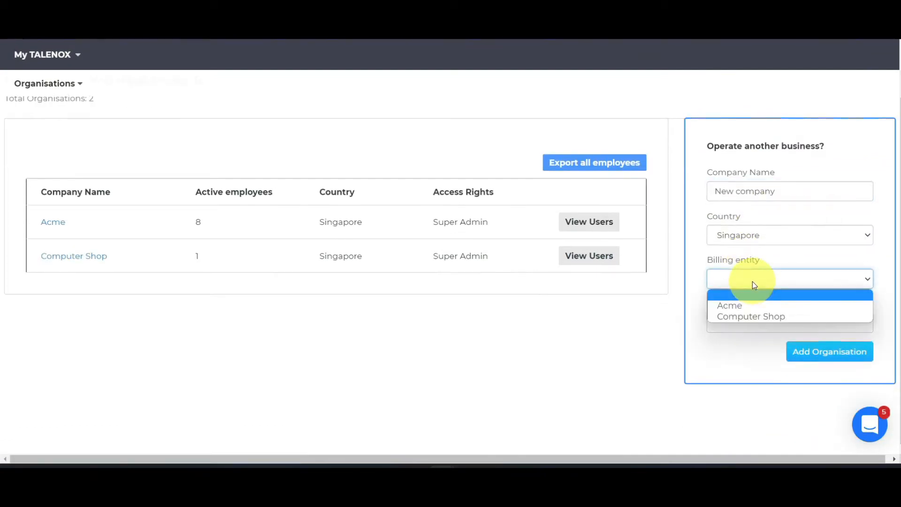
left_click(725, 351)
left_click(800, 350)
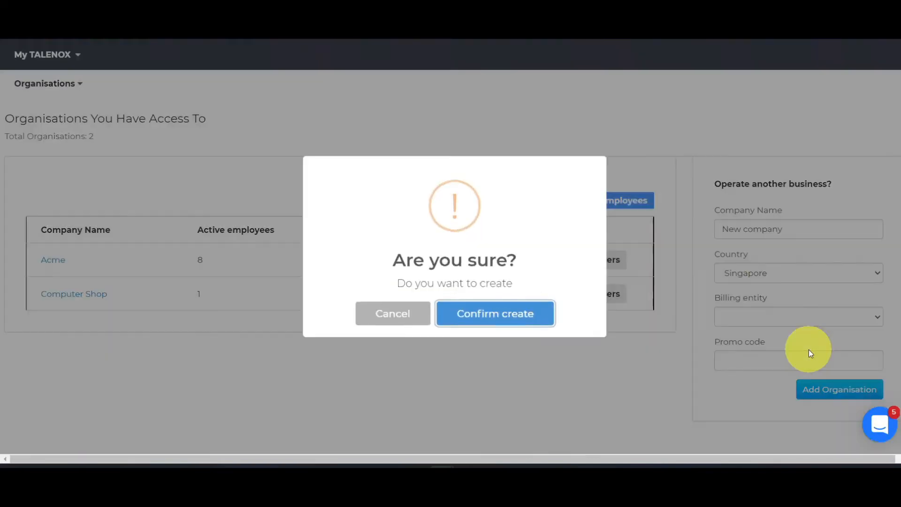
left_click(515, 319)
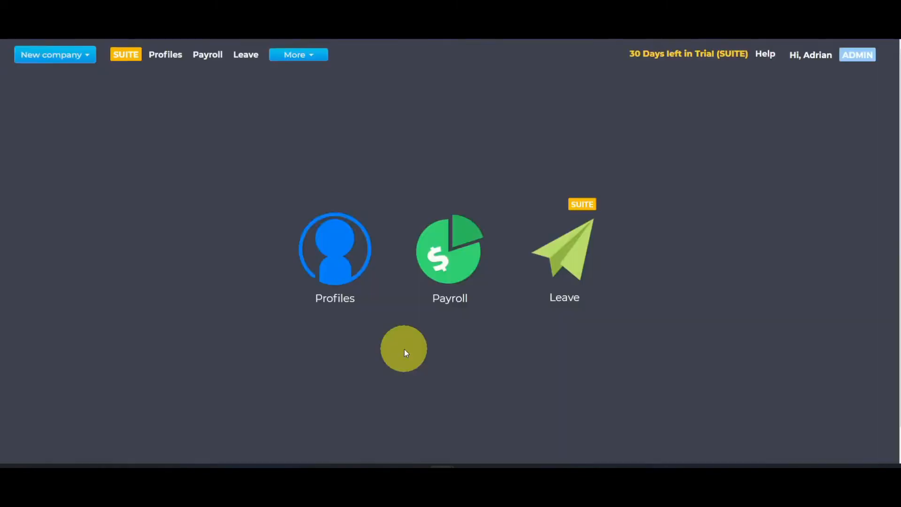
Switch the active company to Acme
left_click(87, 56)
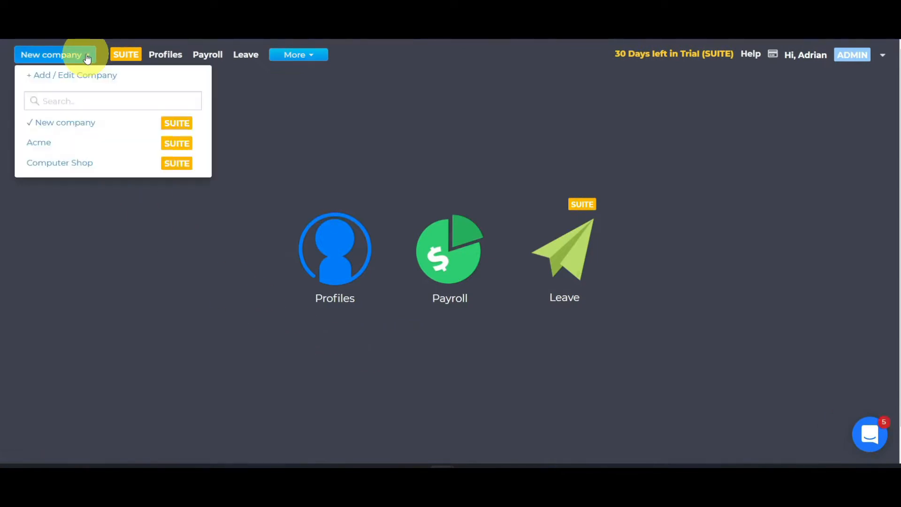
left_click(39, 143)
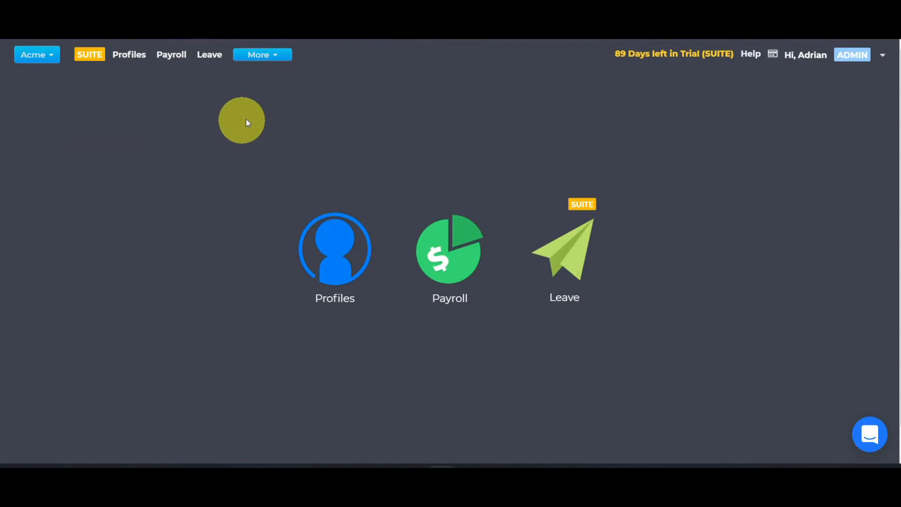
left_click(273, 61)
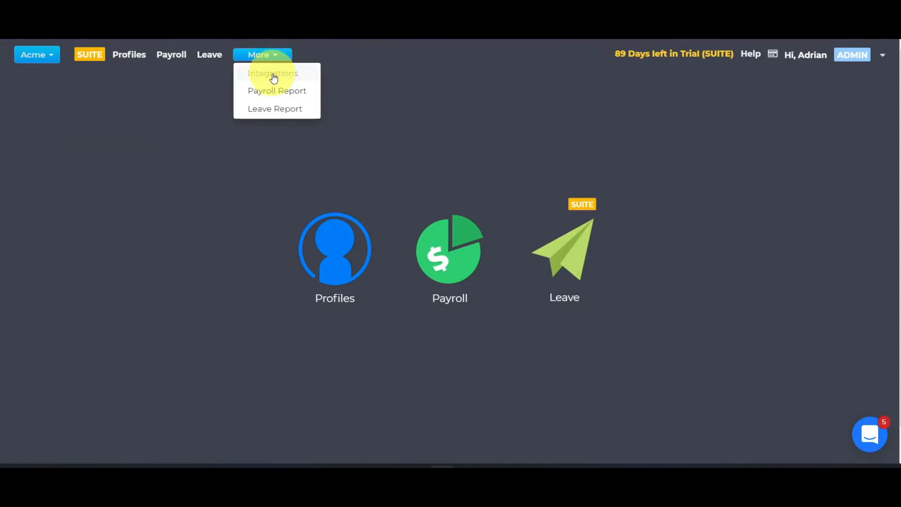
left_click(883, 56)
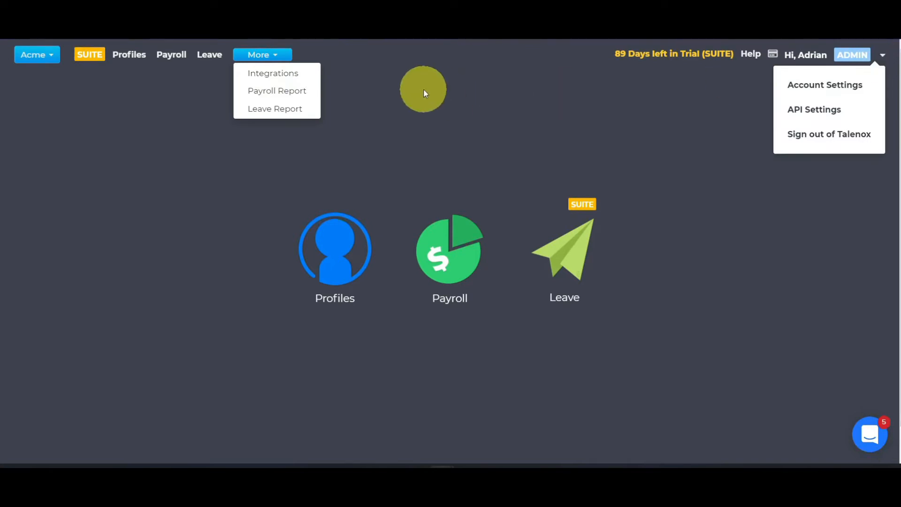
left_click(423, 89)
left_click(883, 58)
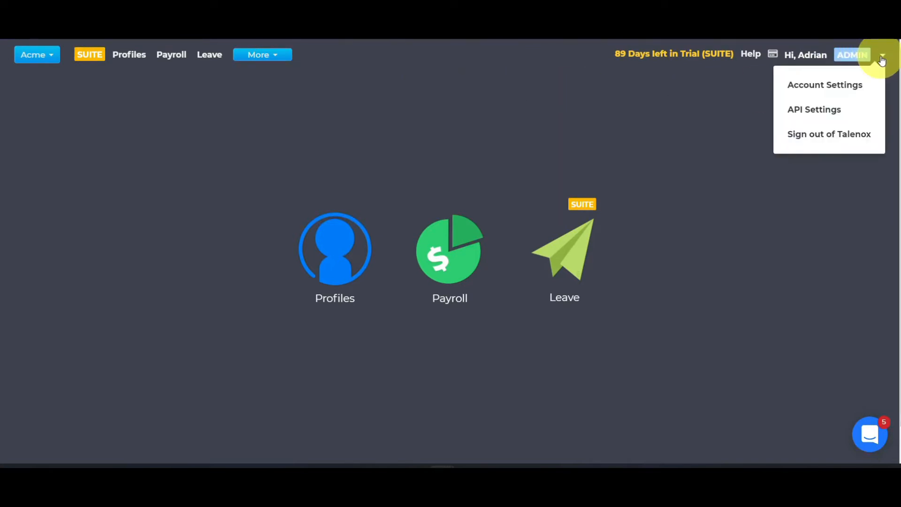
left_click(428, 137)
Open Acme's company profile and review its basic information, payroll, bank, branch, working hours, holiday, role, cost centre and working days settings
left_click(345, 240)
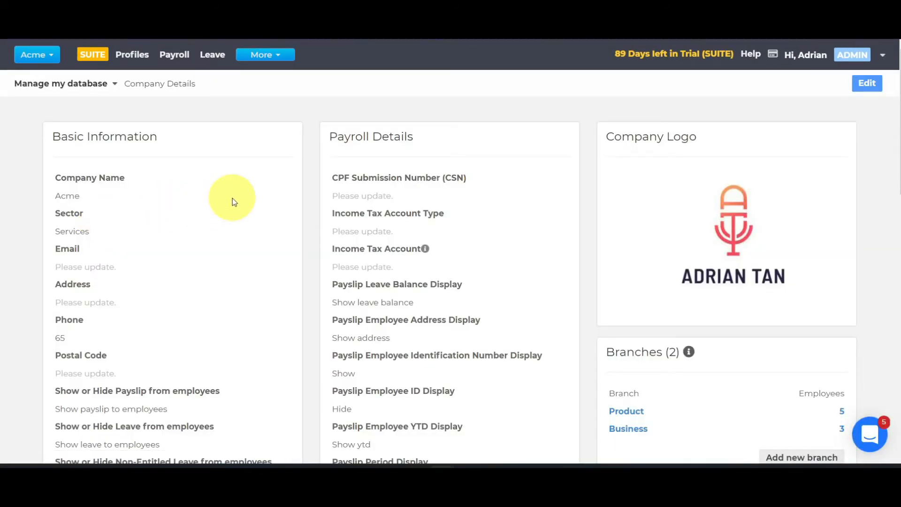
scroll(232, 202, "down", 3)
scroll(230, 201, "down", 4)
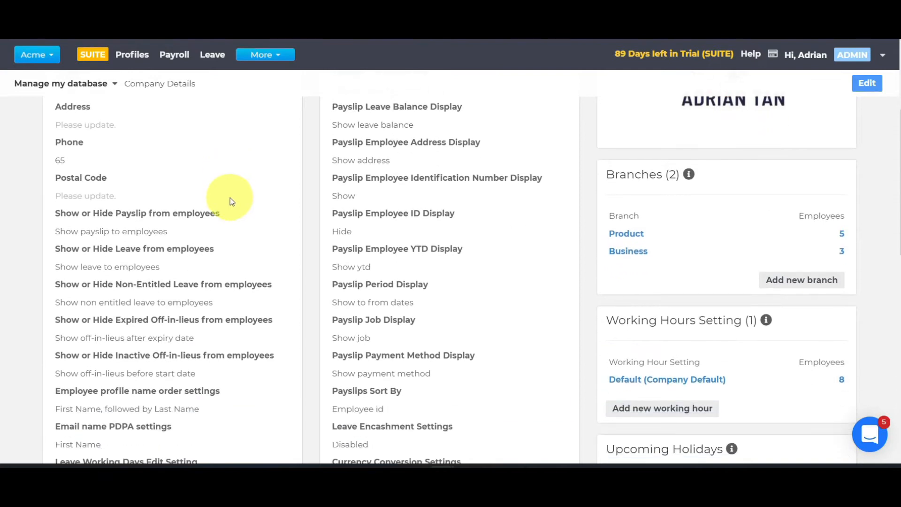
scroll(228, 196, "down", 5)
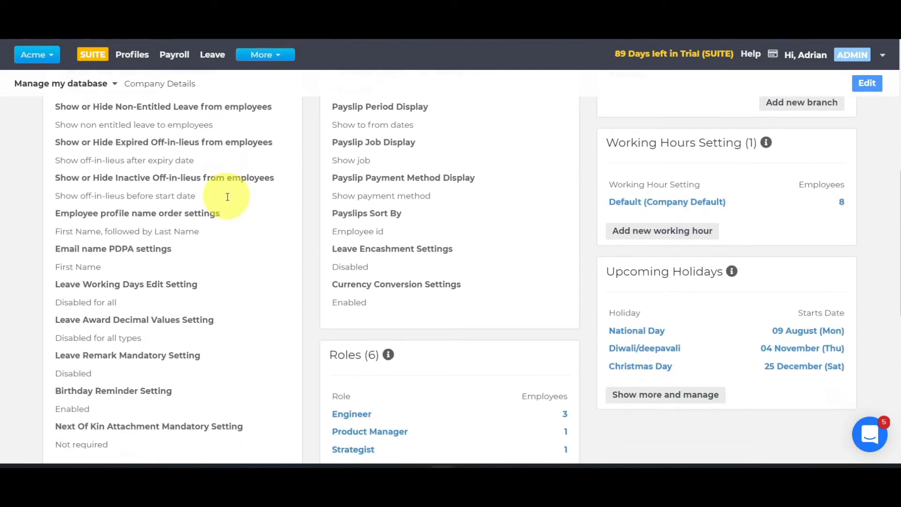
scroll(227, 196, "down", 5)
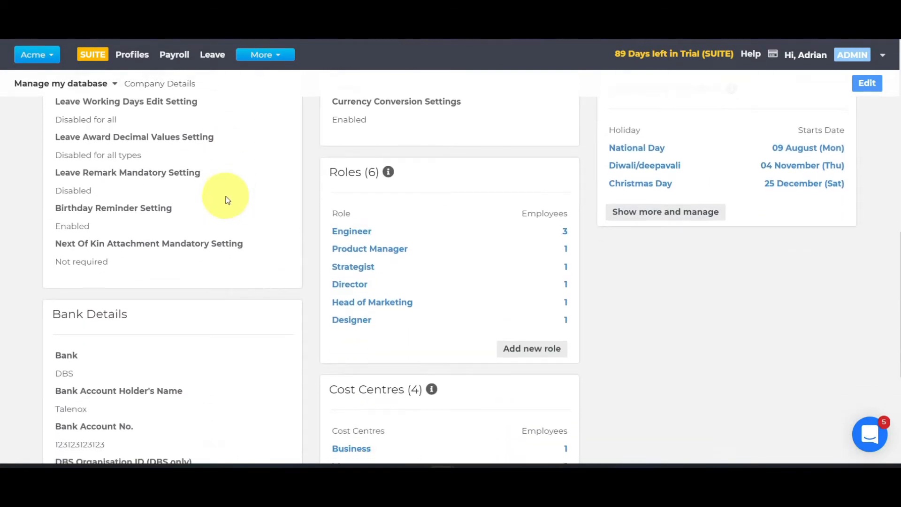
scroll(224, 196, "down", 1)
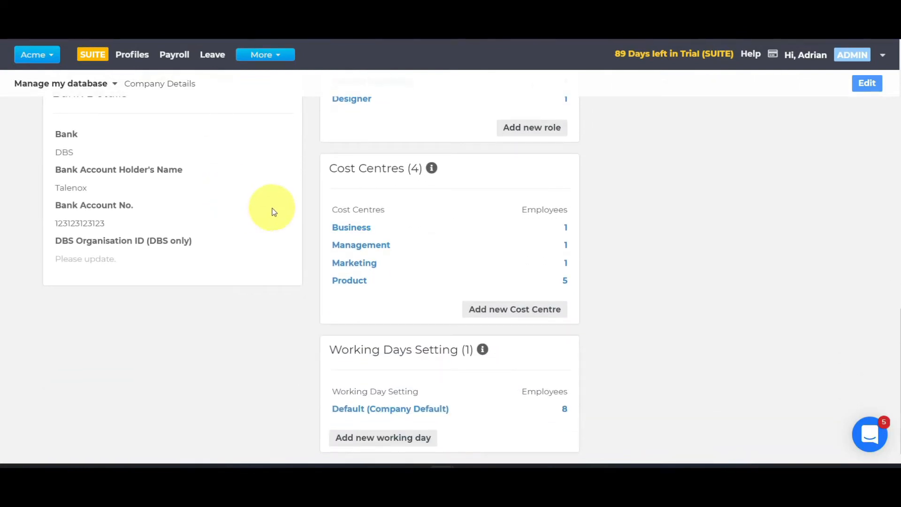
scroll(271, 210, "up", 8)
scroll(275, 211, "up", 6)
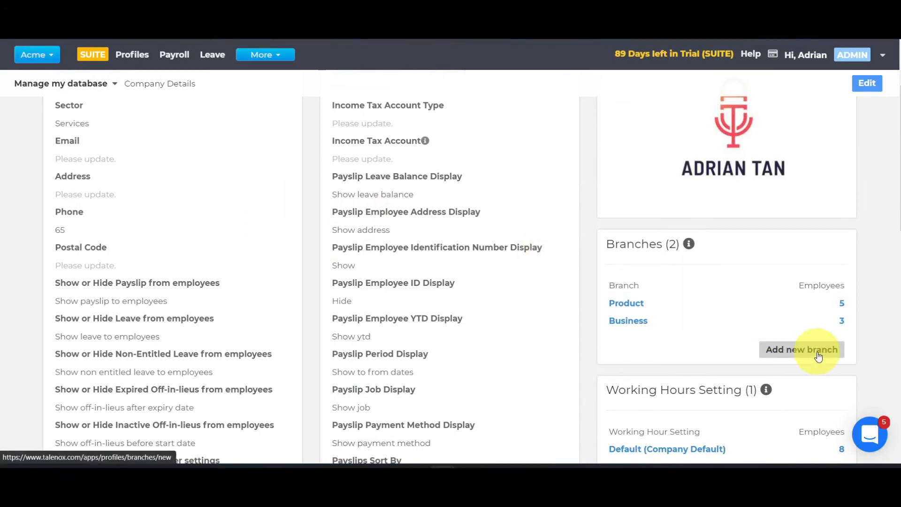
scroll(714, 352, "down", 5)
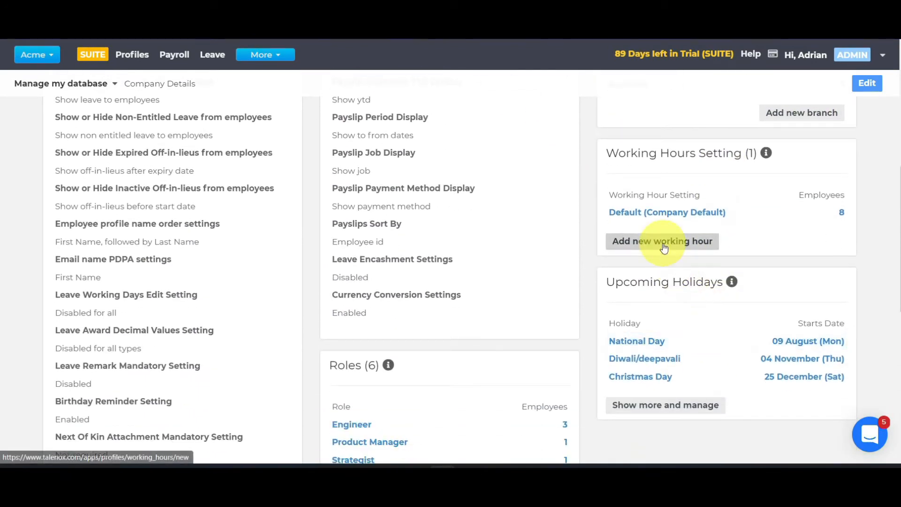
scroll(664, 244, "down", 4)
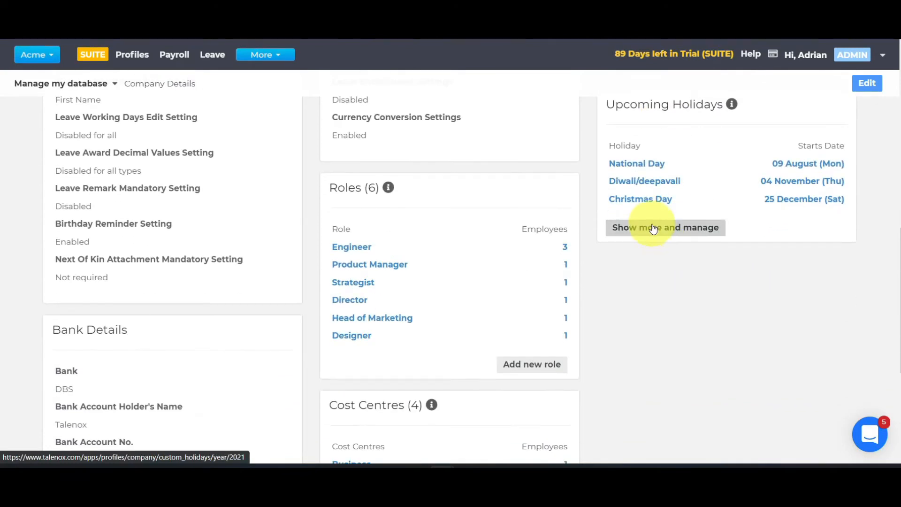
scroll(535, 365, "down", 4)
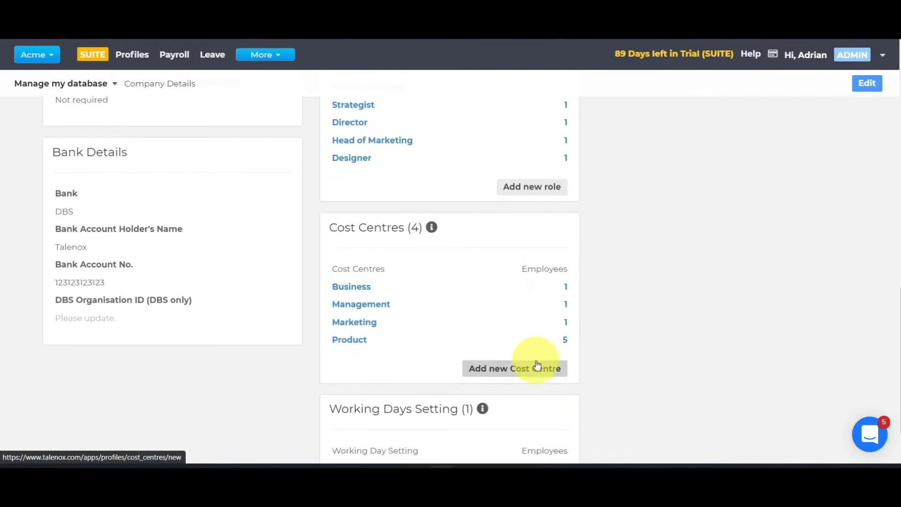
scroll(520, 368, "down", 1)
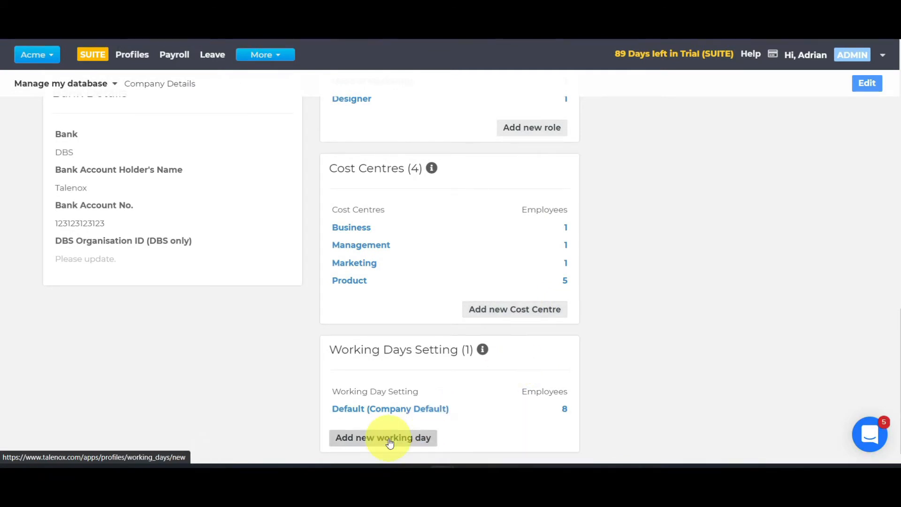
left_click(871, 88)
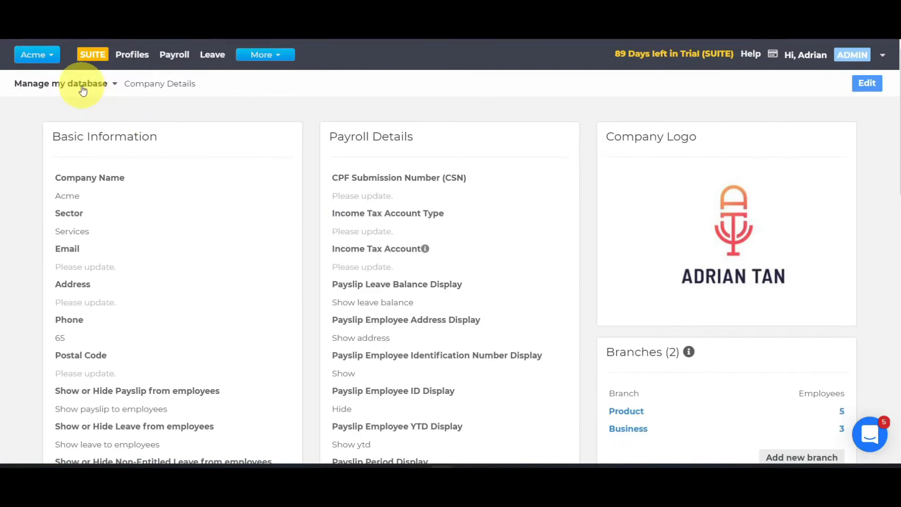
Open Acme's employee listing and dismiss the support chat message covering it
left_click(83, 89)
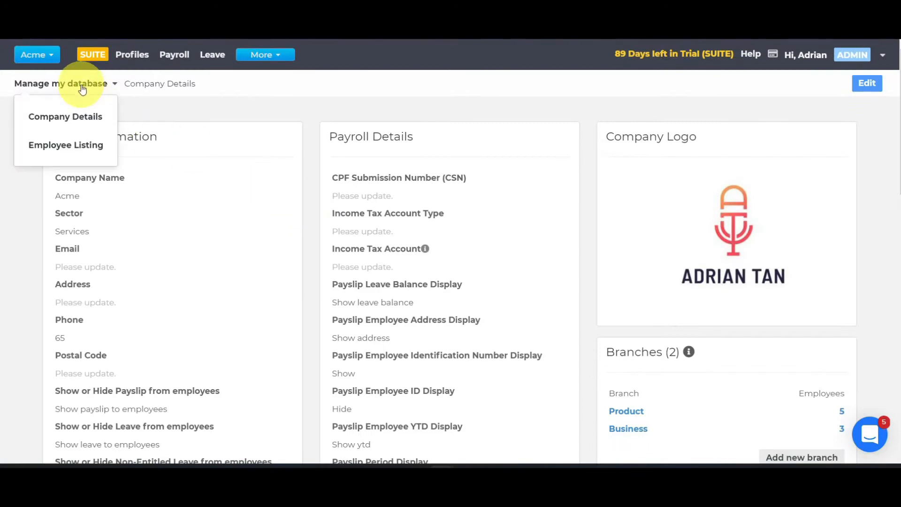
left_click(80, 145)
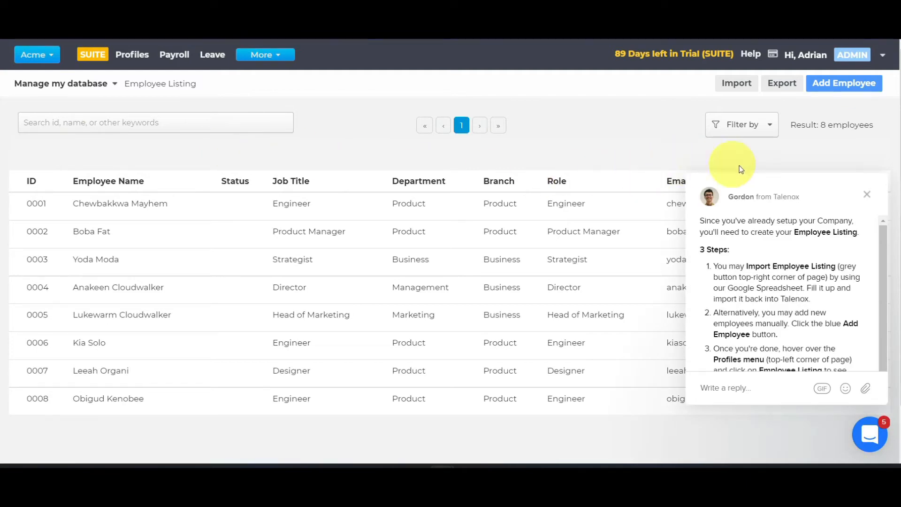
left_click(867, 194)
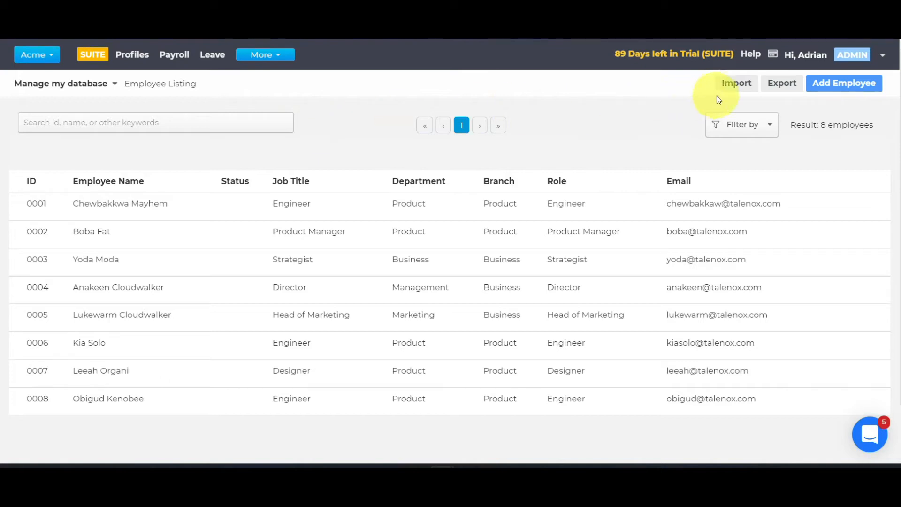
Open the form for adding a new employee, review its sections, and cancel without saving
left_click(832, 87)
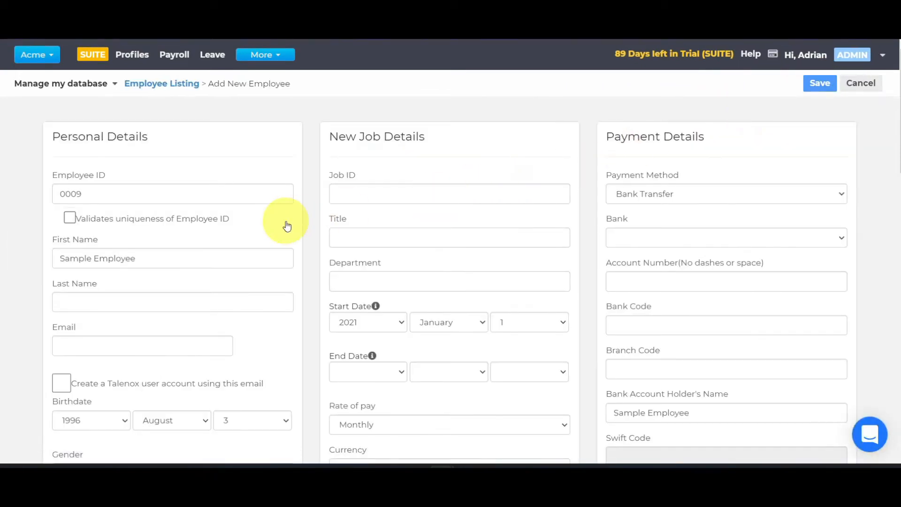
scroll(292, 225, "down", 10)
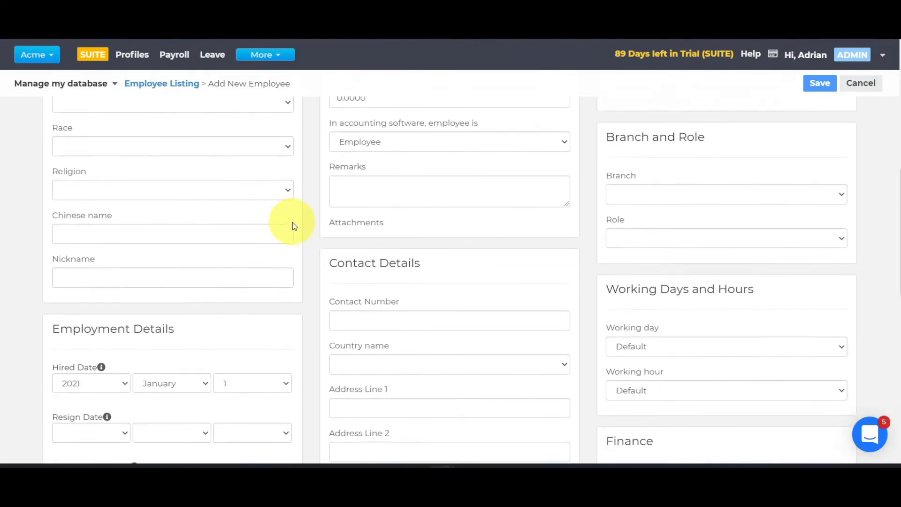
scroll(292, 225, "down", 10)
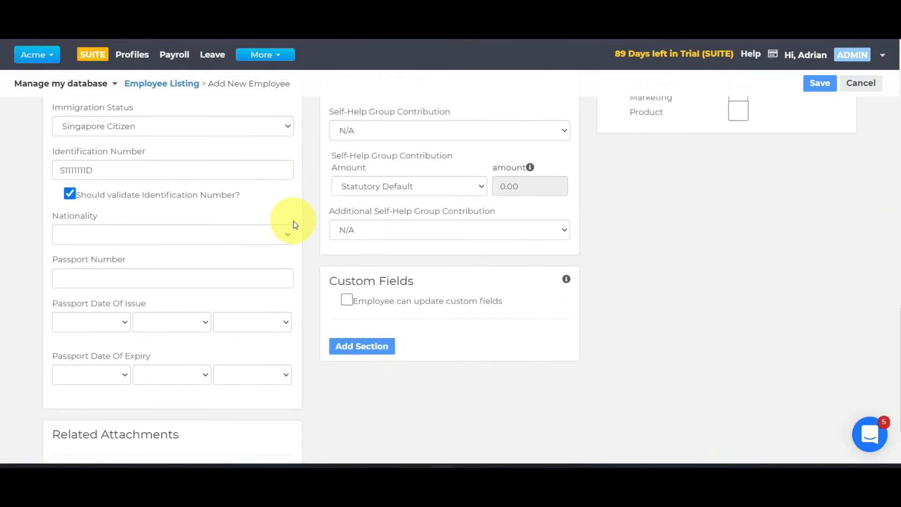
left_click(859, 85)
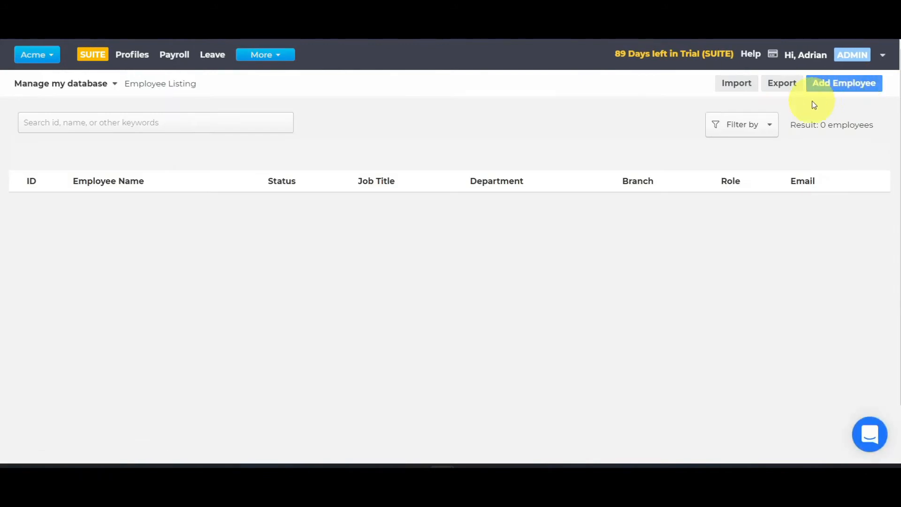
Open the employee import and check its source format choices and the option to automatically generate employee IDs
left_click(738, 91)
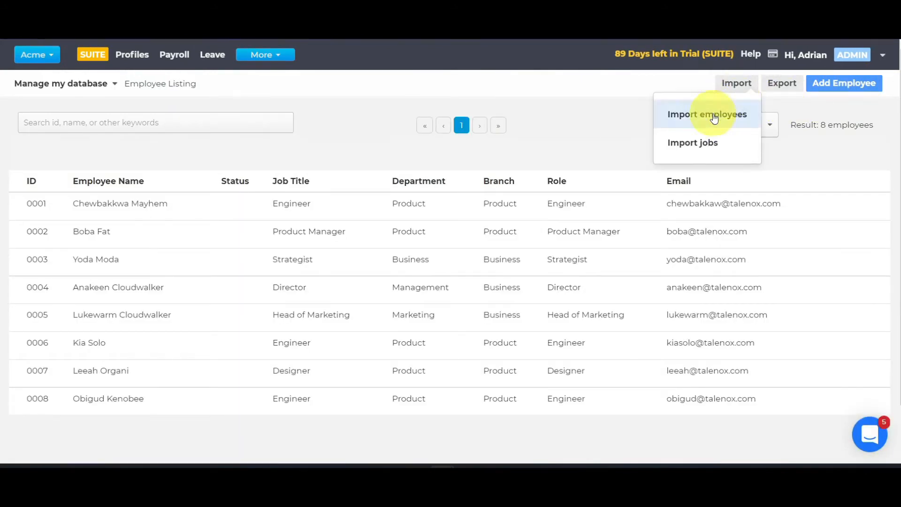
left_click(713, 121)
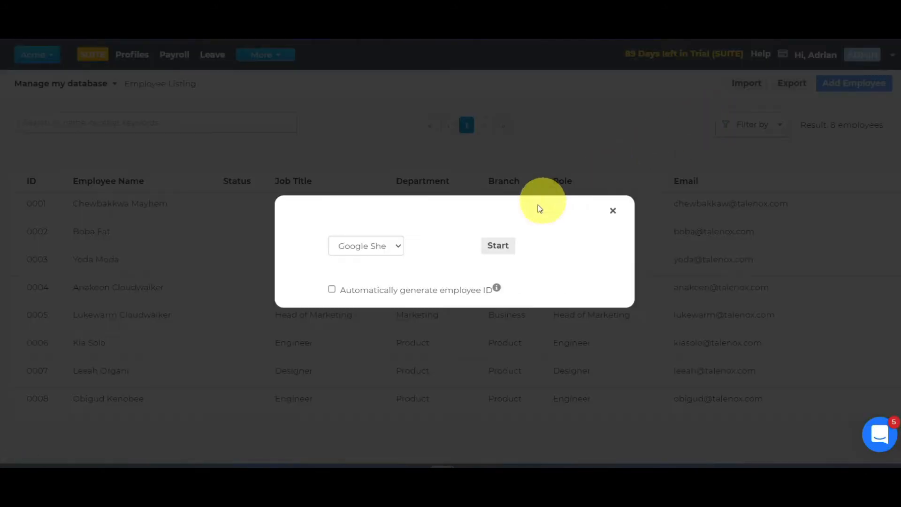
left_click(373, 251)
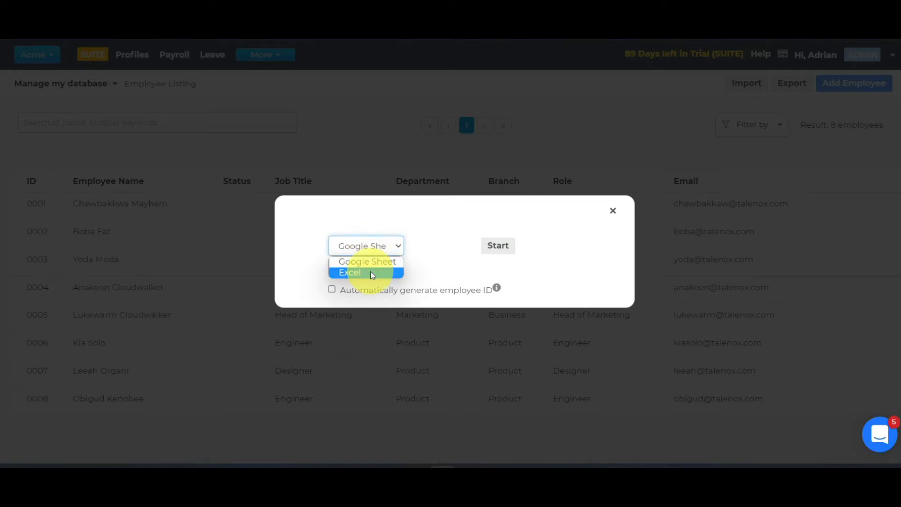
left_click(373, 292)
mouse_move(497, 291)
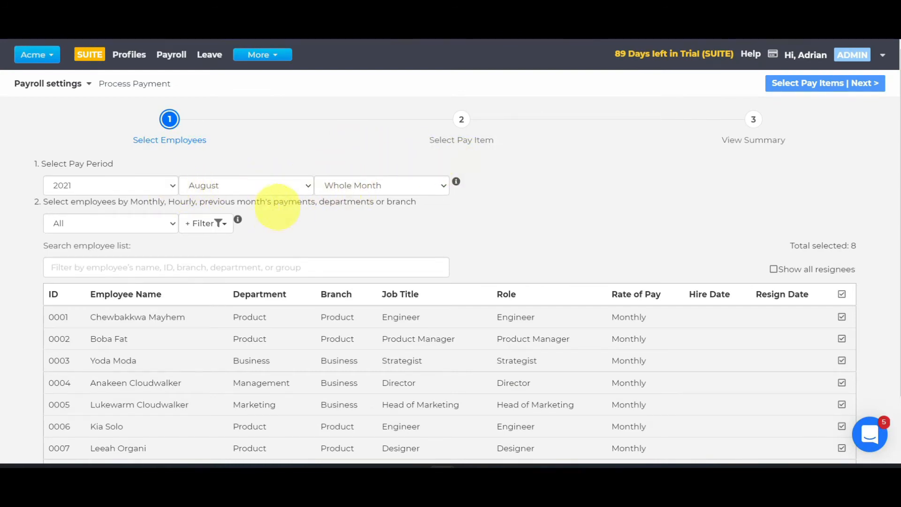
Examine the employee group choices and the pay period filter choices for the August 2021 whole-month payment
scroll(287, 205, "down", 2)
left_click(155, 167)
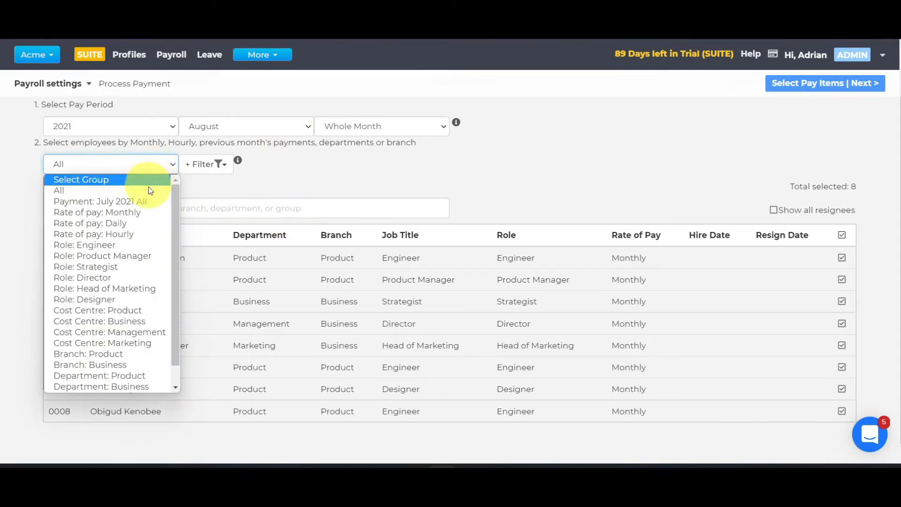
scroll(129, 284, "down", 1)
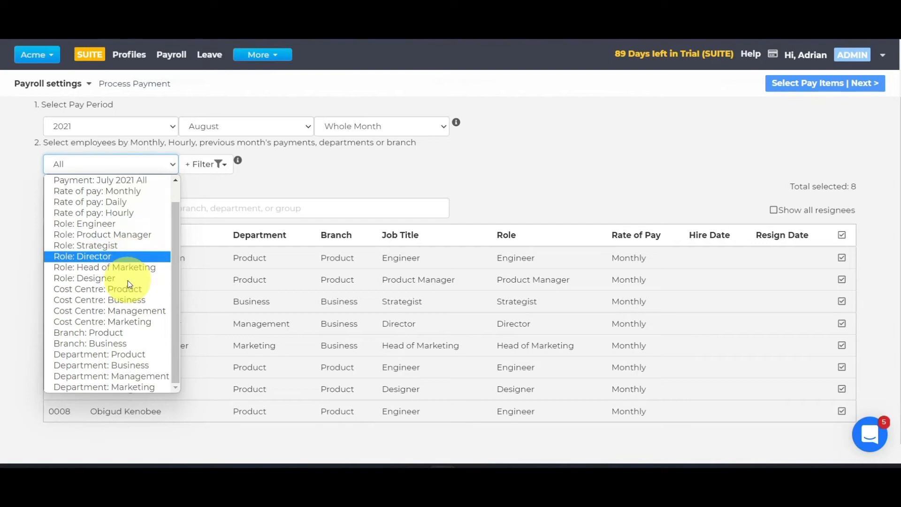
left_click(207, 171)
left_click(207, 171)
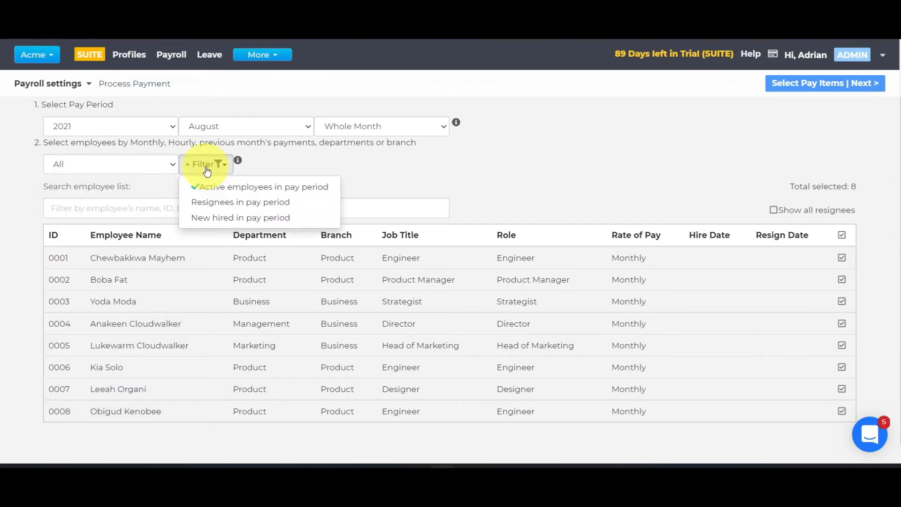
left_click(251, 165)
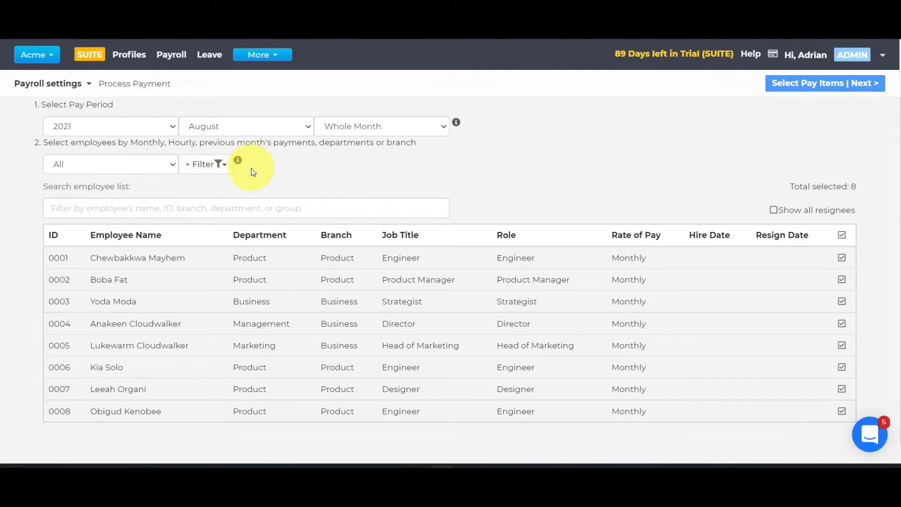
Try deselecting individual employees from the payment and reselect all of them
left_click(842, 236)
left_click(843, 235)
left_click(842, 257)
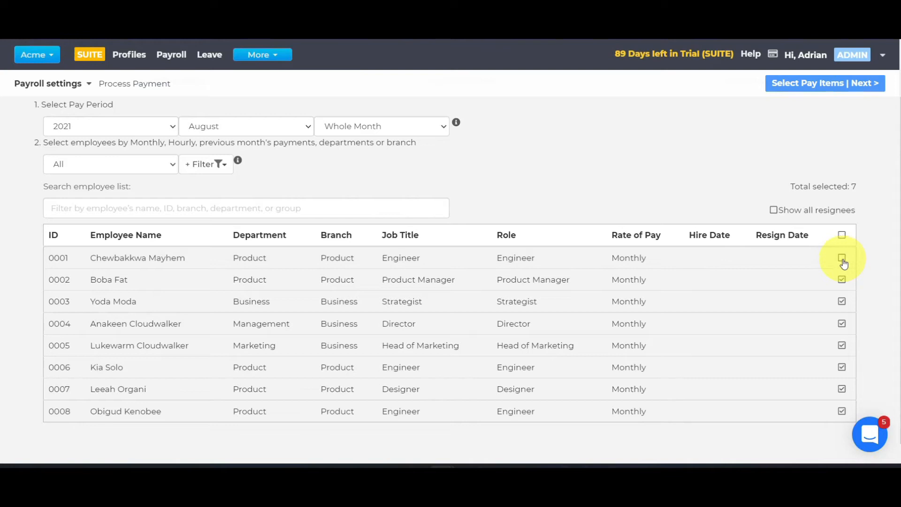
left_click(842, 280)
left_click(841, 235)
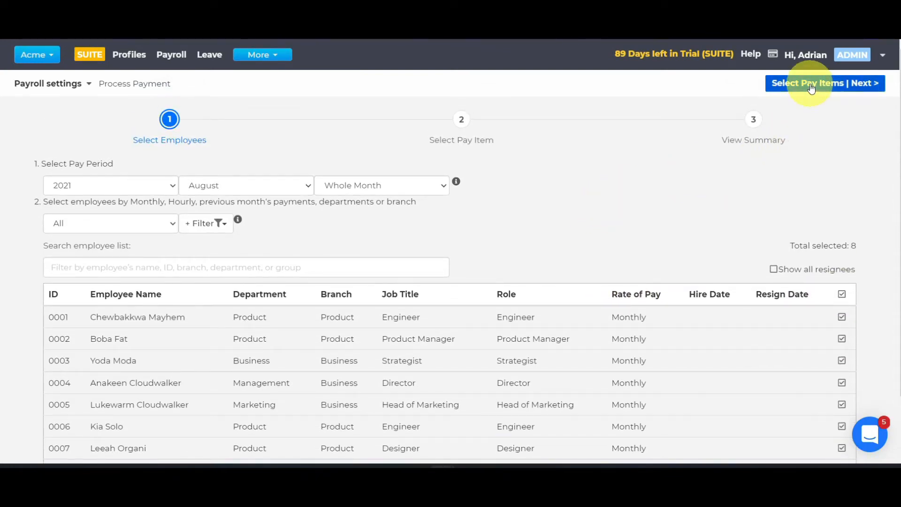
Proceed with all employees selected, choose to enter unpaid leave, and review the leave payments/deductions list
left_click(812, 85)
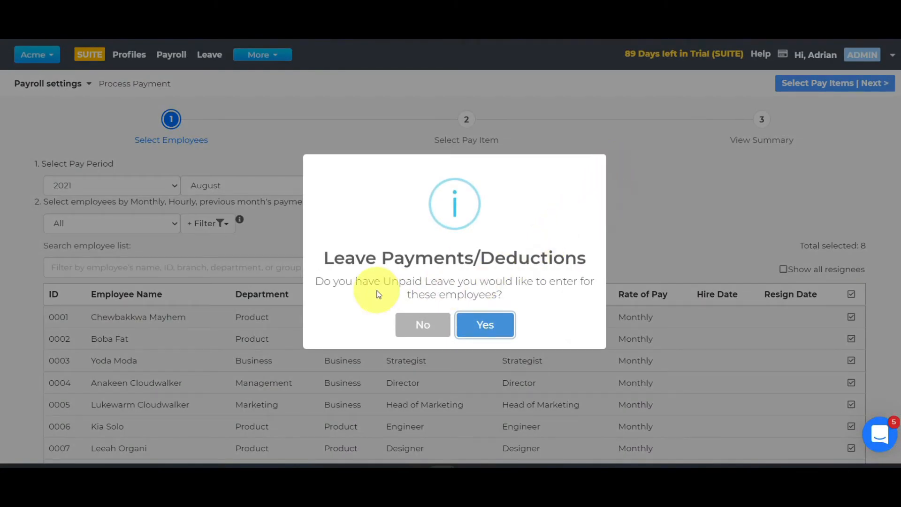
left_click(473, 323)
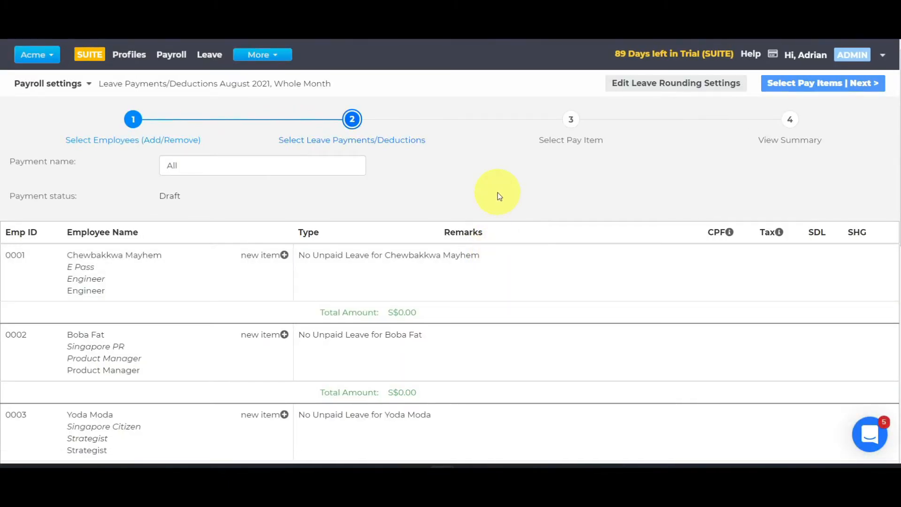
scroll(498, 192, "down", 1)
scroll(497, 192, "down", 7)
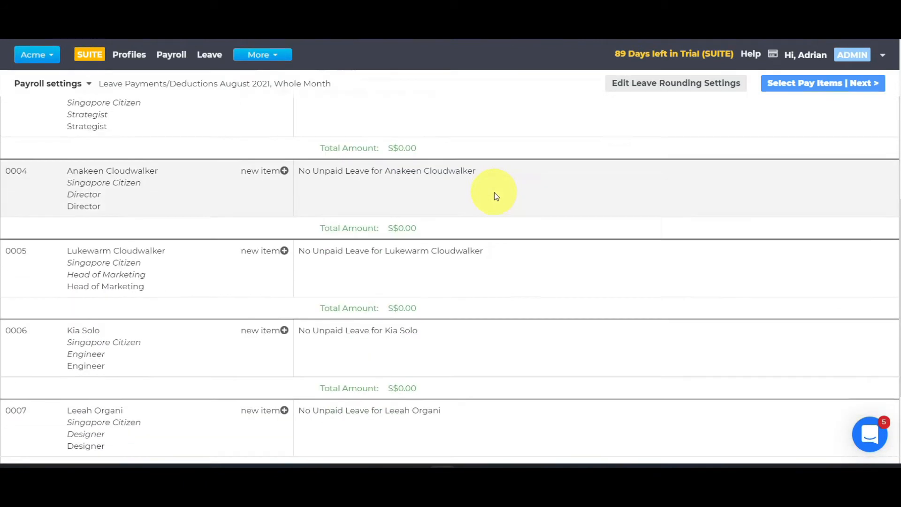
scroll(492, 191, "up", 8)
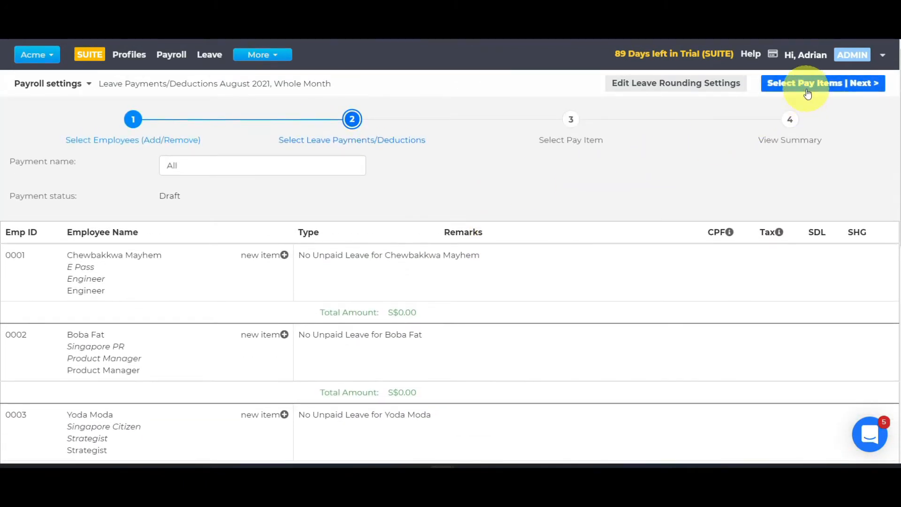
Continue to the pay item selection and review the employees' monthly payments and deductions
left_click(807, 93)
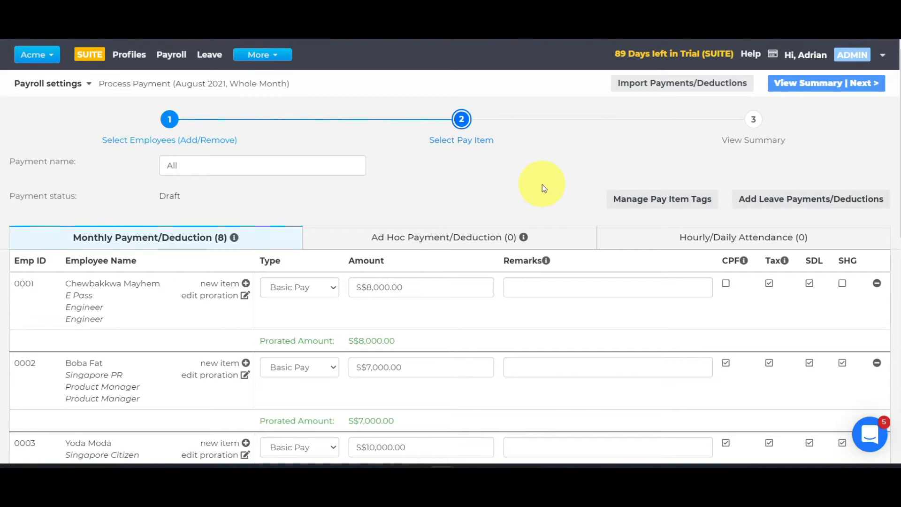
scroll(543, 188, "down", 1)
scroll(543, 188, "down", 1)
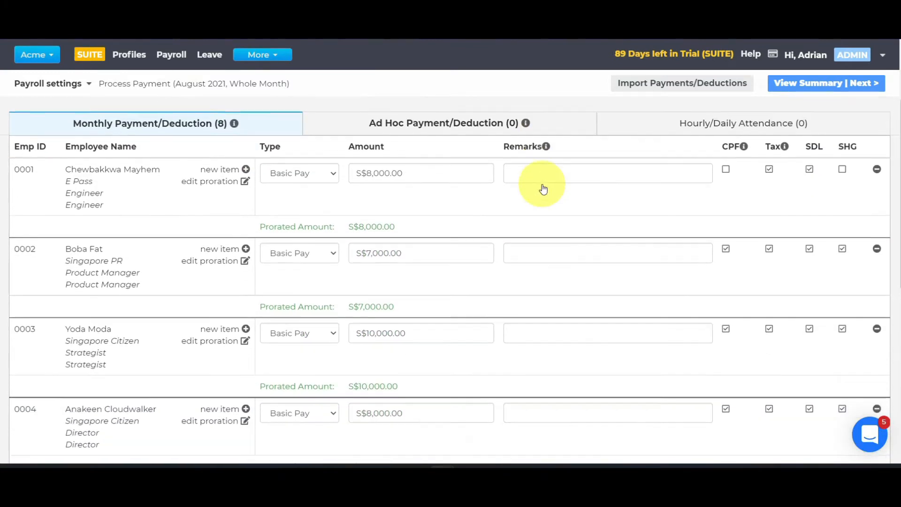
Add an ad hoc Bonus of S$5,000 for the first listed employee, leaving its remarks empty
left_click(468, 129)
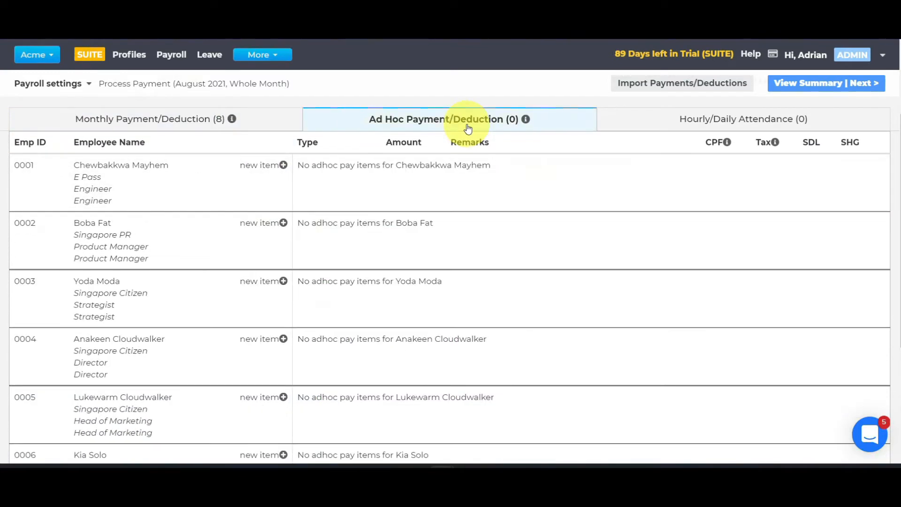
left_click(282, 165)
left_click(314, 177)
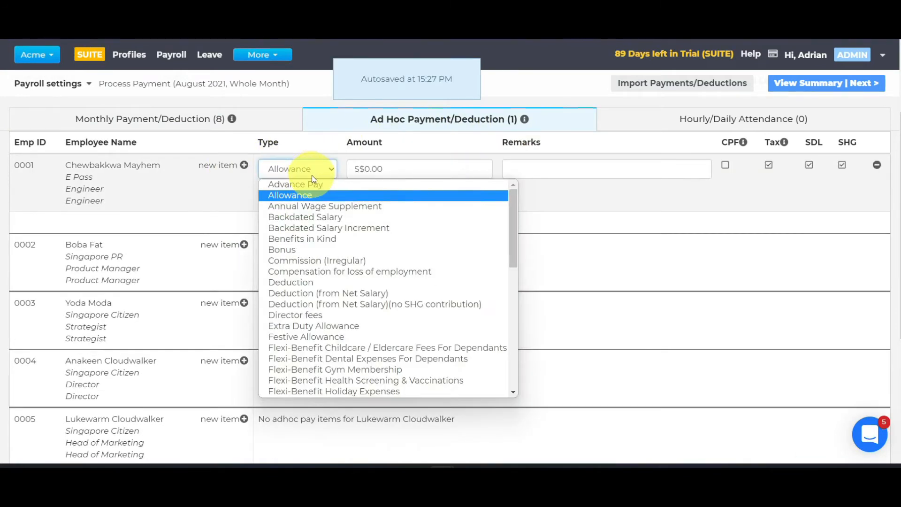
left_click(300, 249)
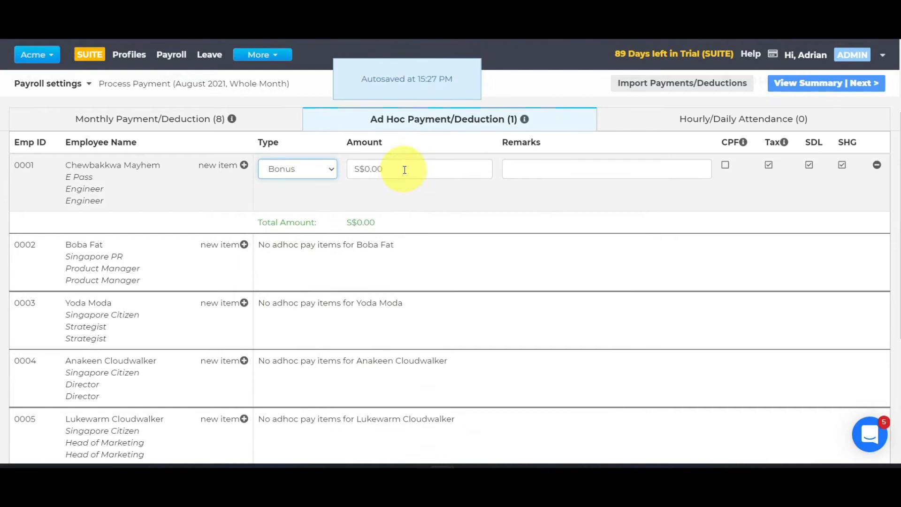
left_click(404, 170)
type("5000")
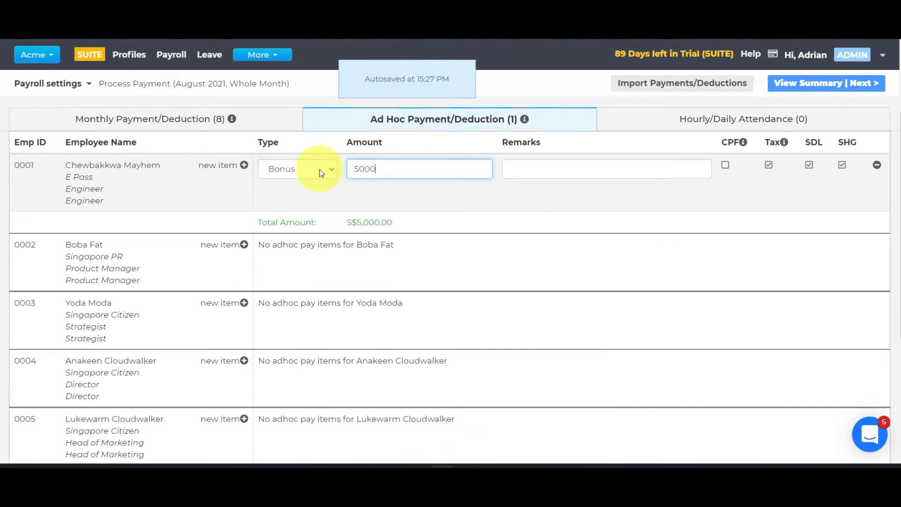
scroll(517, 207, "up", 2)
scroll(517, 208, "up", 1)
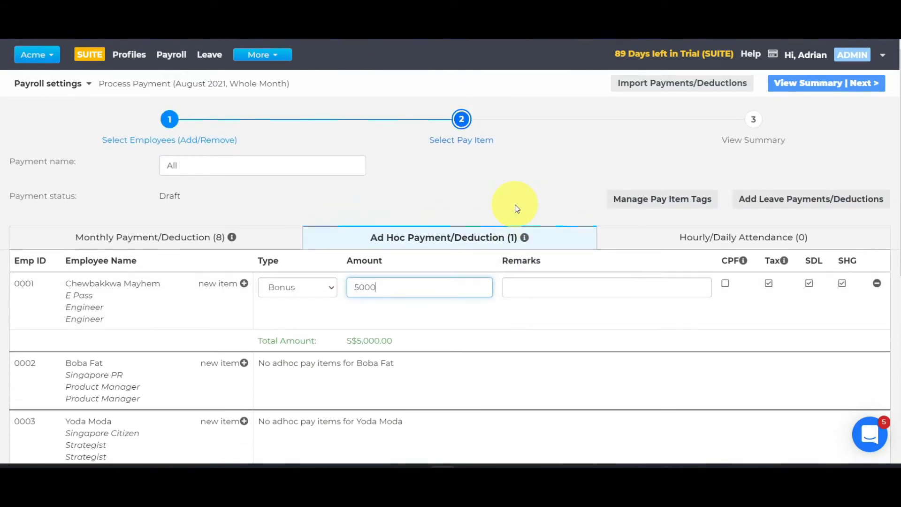
left_click(565, 279)
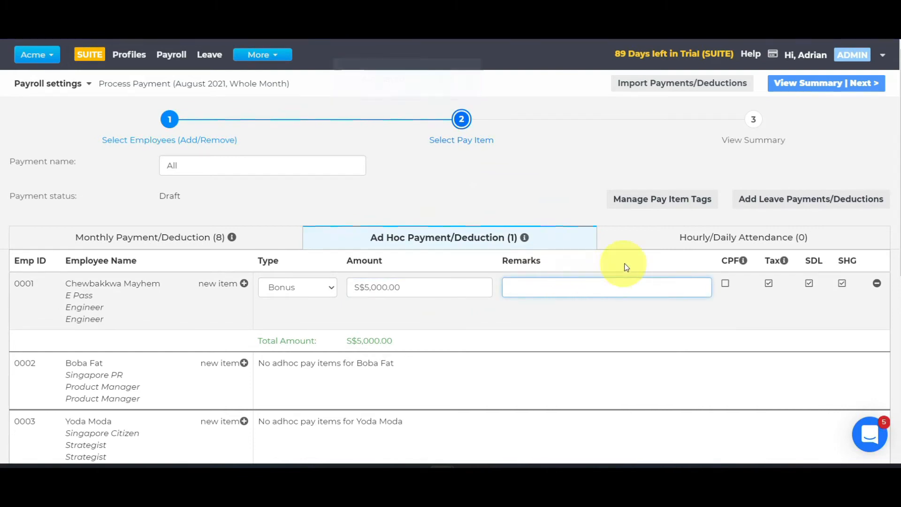
left_click(726, 285)
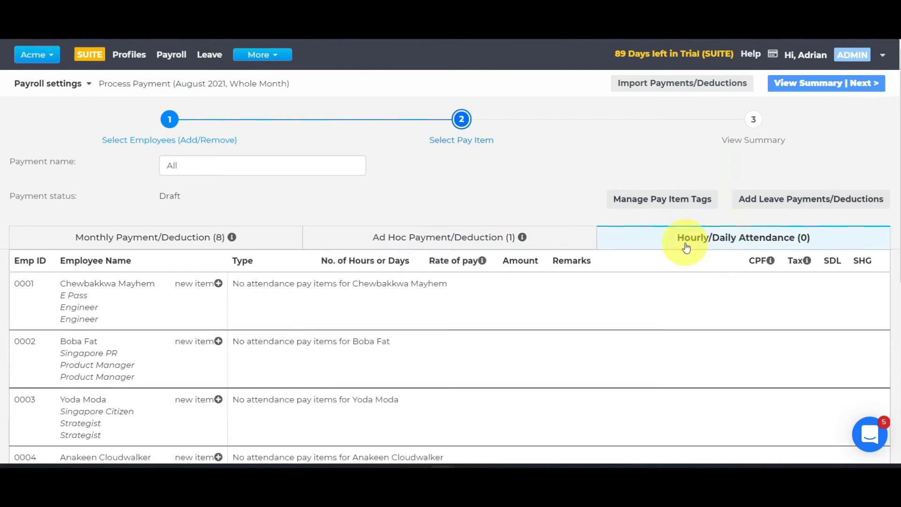
Review the hourly/daily attendance items, continue to the payment summary, and check the first employee's cost centre choices
scroll(684, 245, "down", 3)
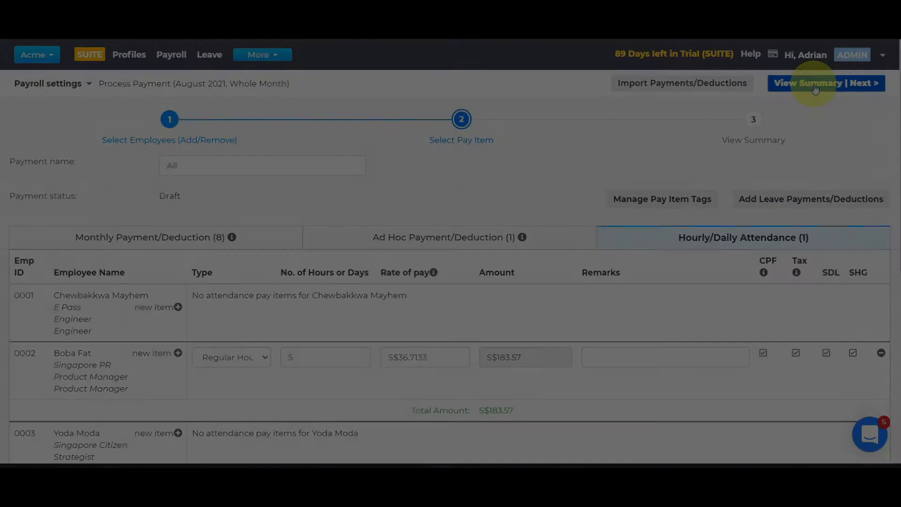
left_click(809, 84)
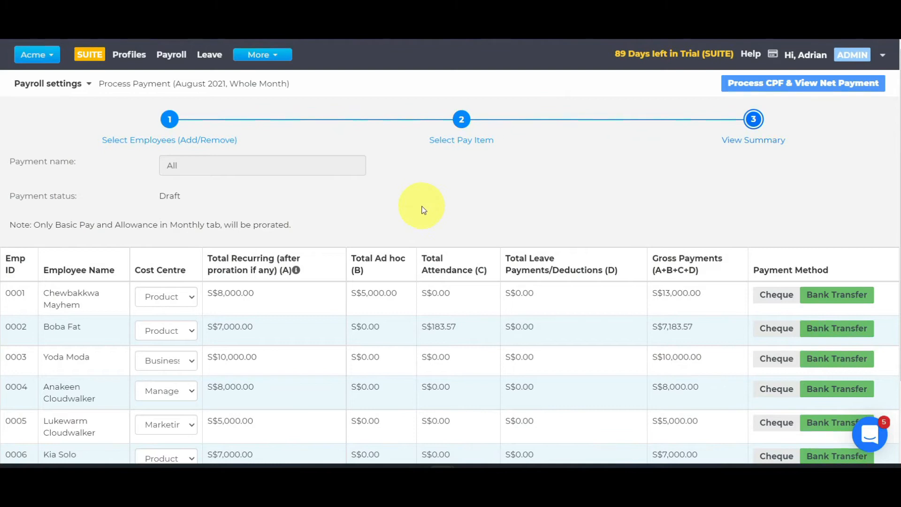
scroll(422, 206, "down", 2)
left_click(176, 206)
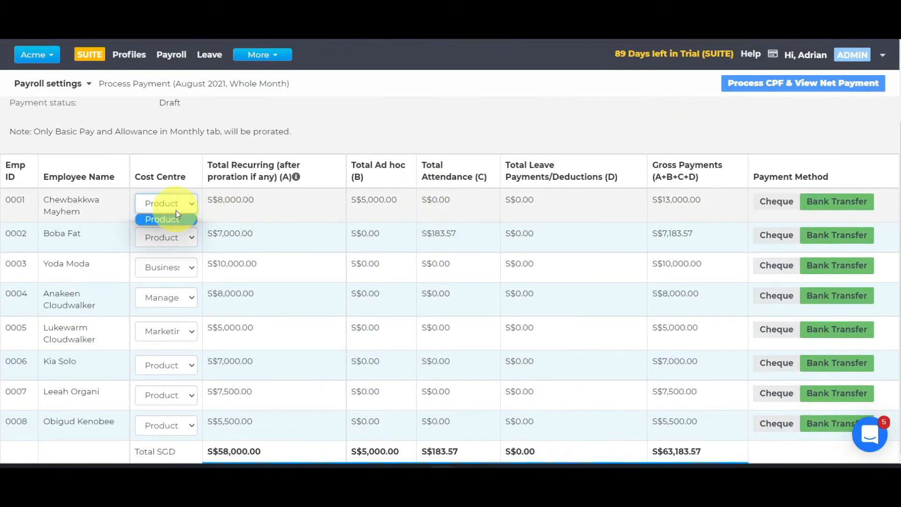
left_click(314, 181)
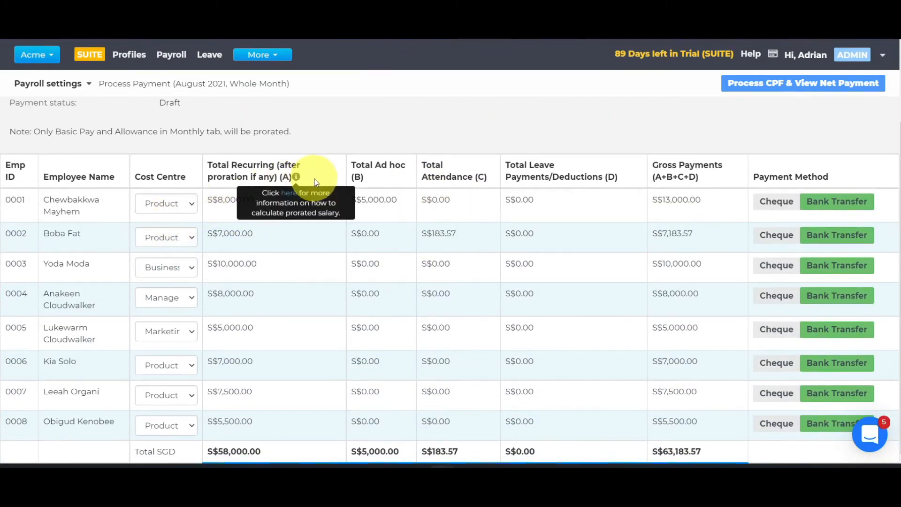
scroll(588, 153, "up", 2)
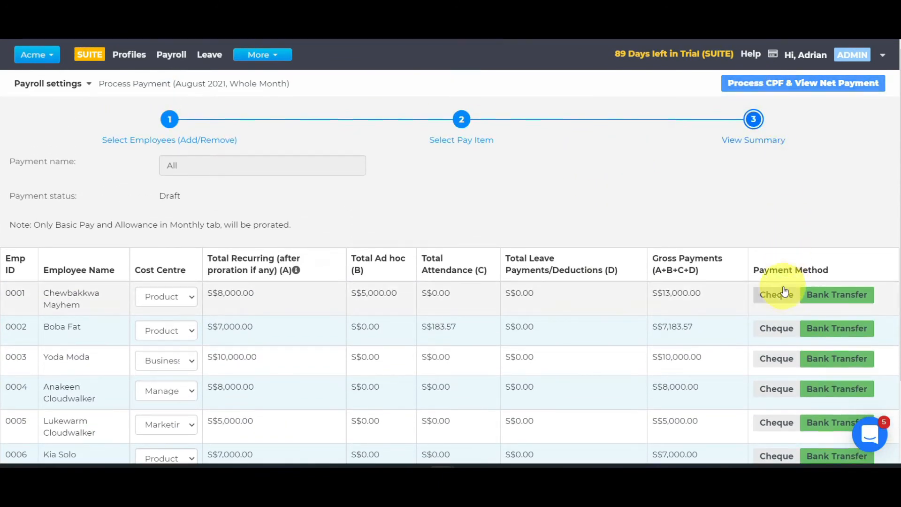
Try Cheque for the first employee, restore Bank Transfer, and process CPF to view the net payment
left_click(780, 300)
left_click(841, 294)
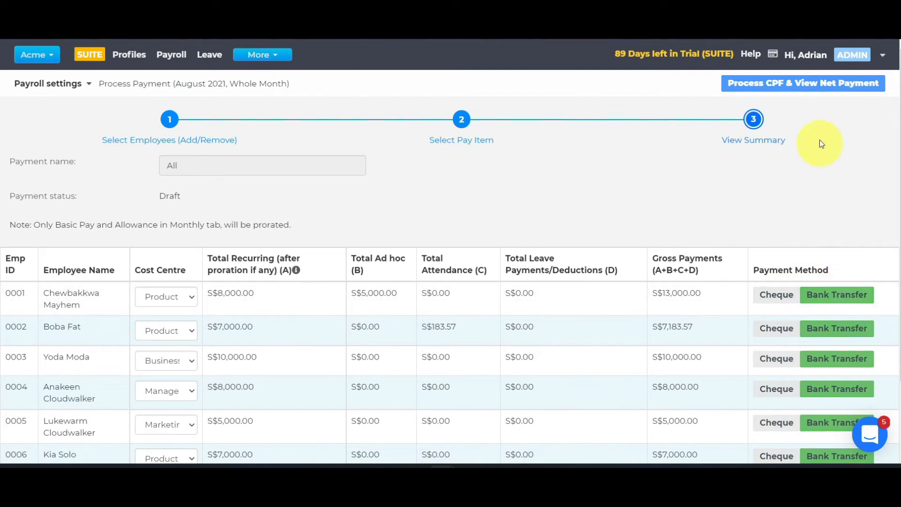
left_click(815, 88)
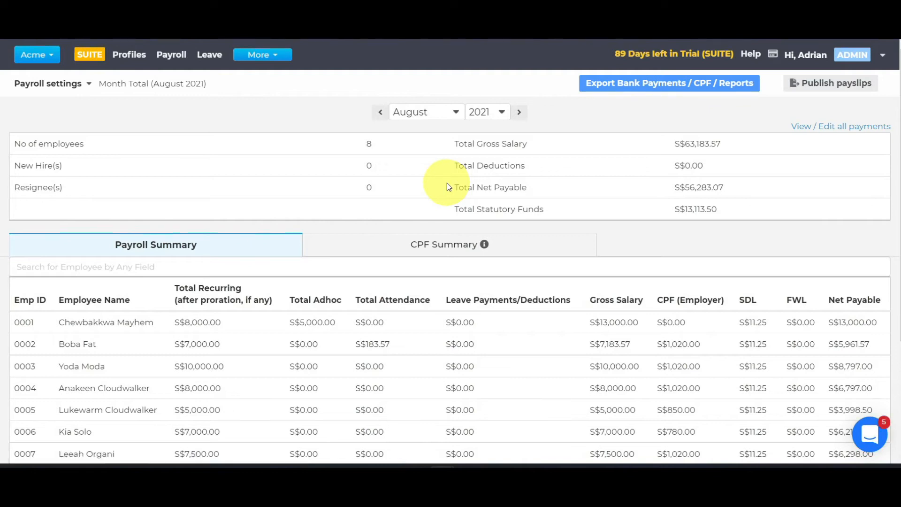
Review the August 2021 payroll summary and CPF summary in the month total
scroll(446, 182, "down", 4)
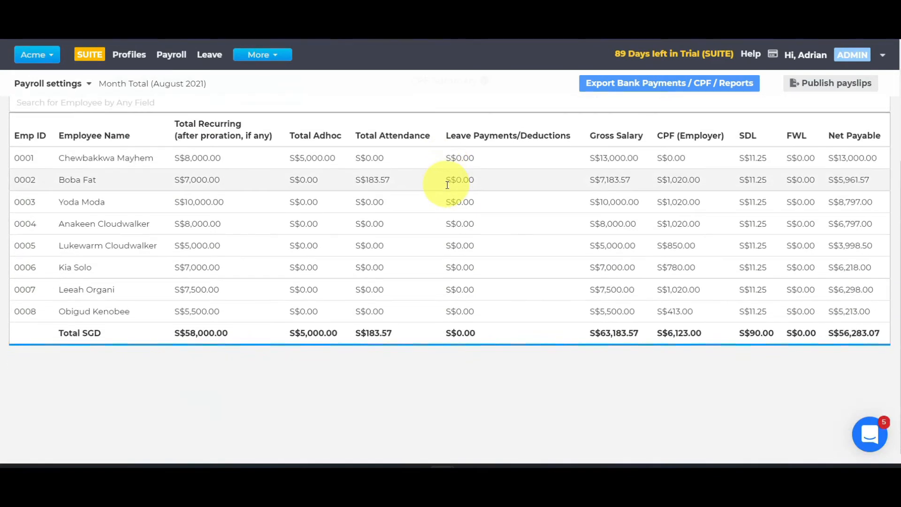
scroll(446, 182, "up", 4)
left_click(446, 252)
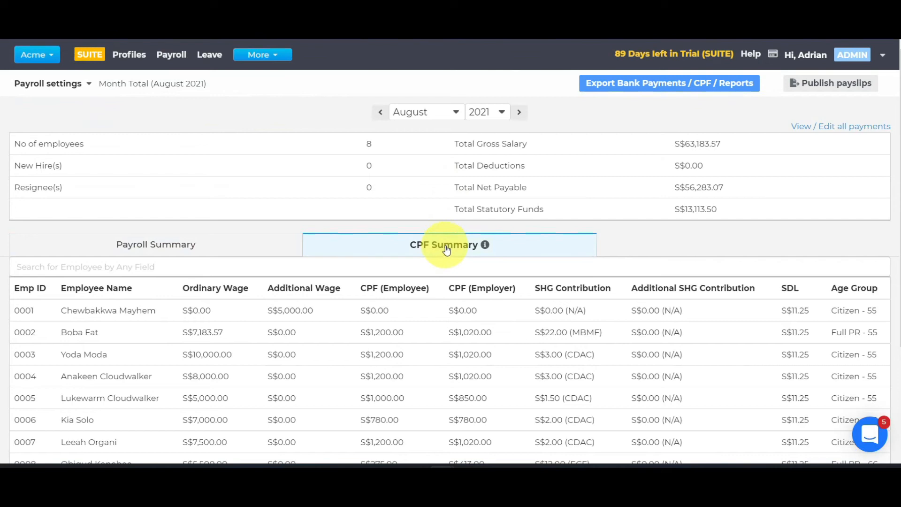
Check the month total's export choices, open Make Payment, and look at the additional bank file options
left_click(648, 87)
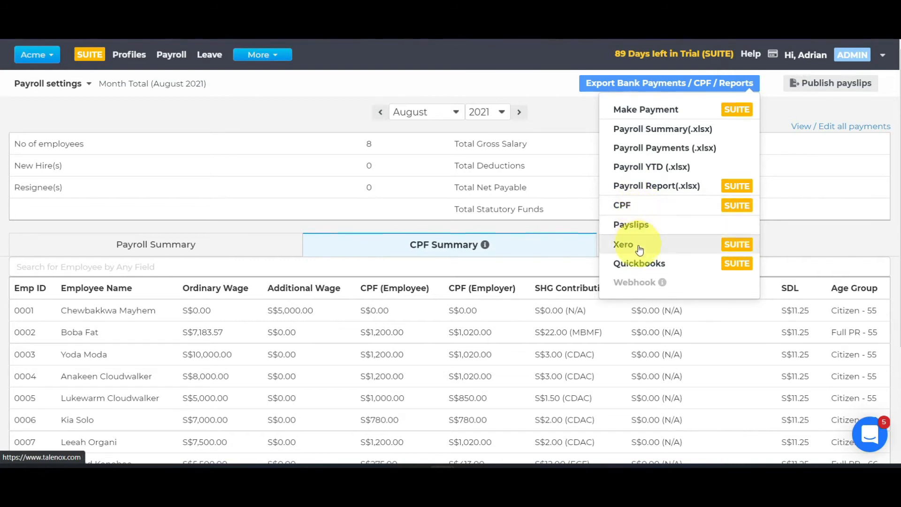
left_click(654, 108)
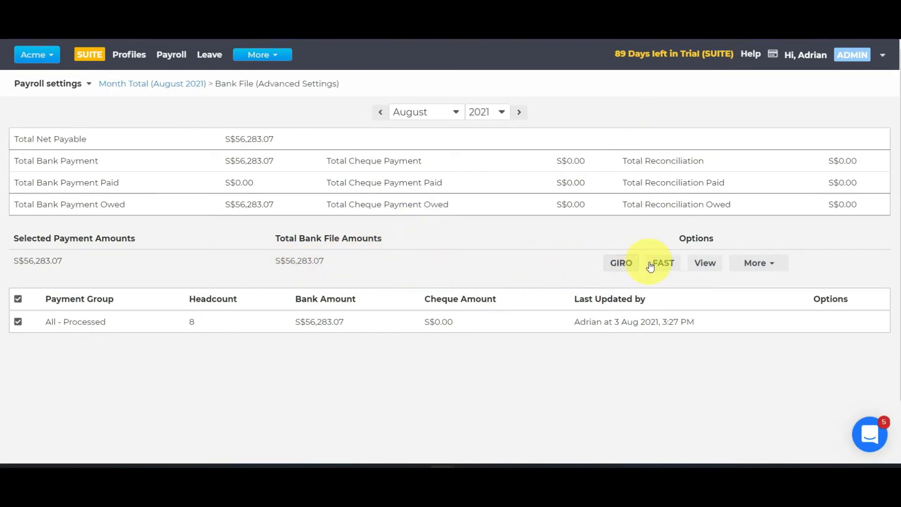
left_click(780, 266)
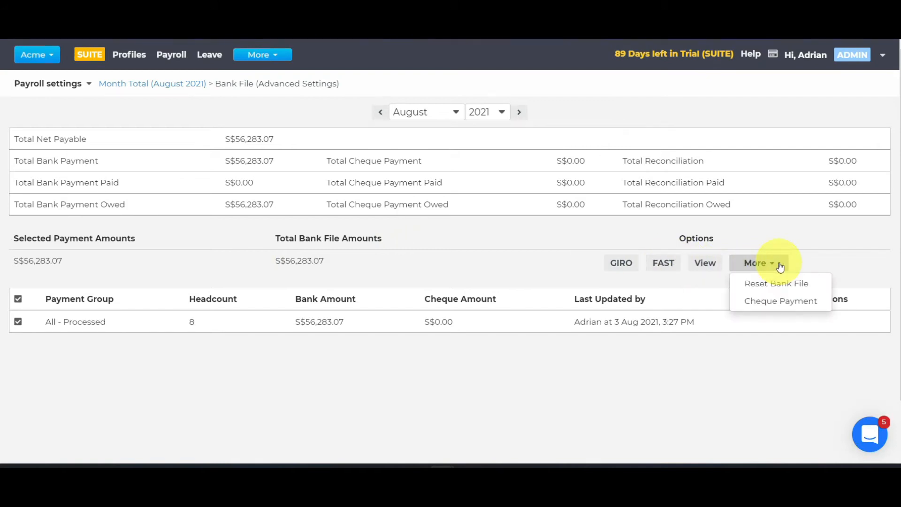
Try to create a FAST bank file by continuing with the prefilled company bank account details
left_click(662, 264)
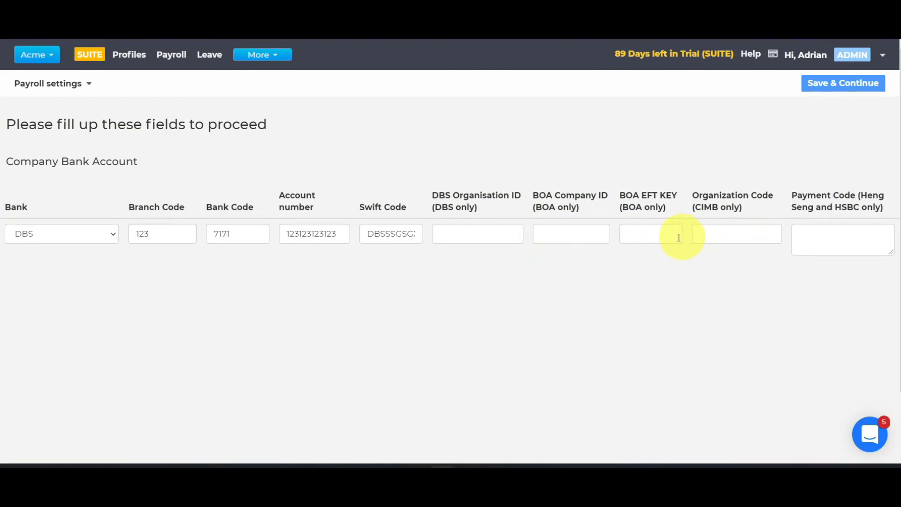
left_click(829, 96)
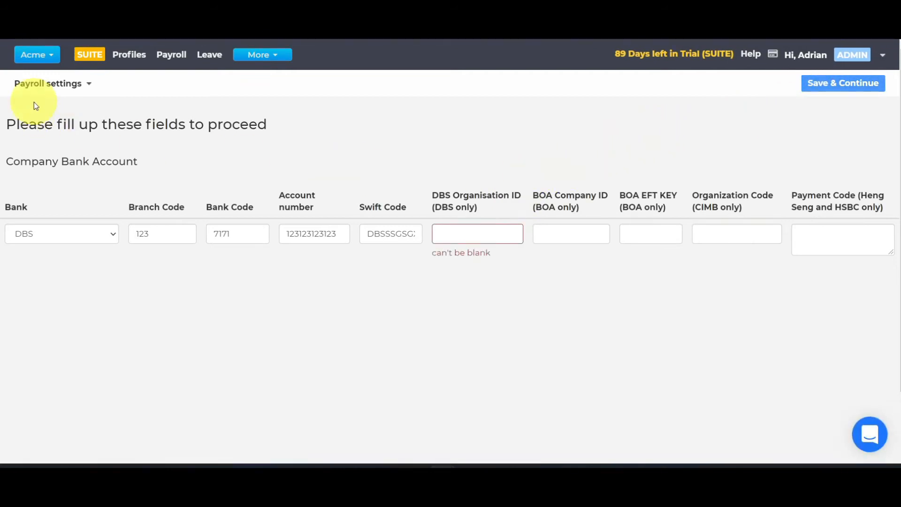
Open the August 2021 payslips listing from the payroll settings
left_click(36, 85)
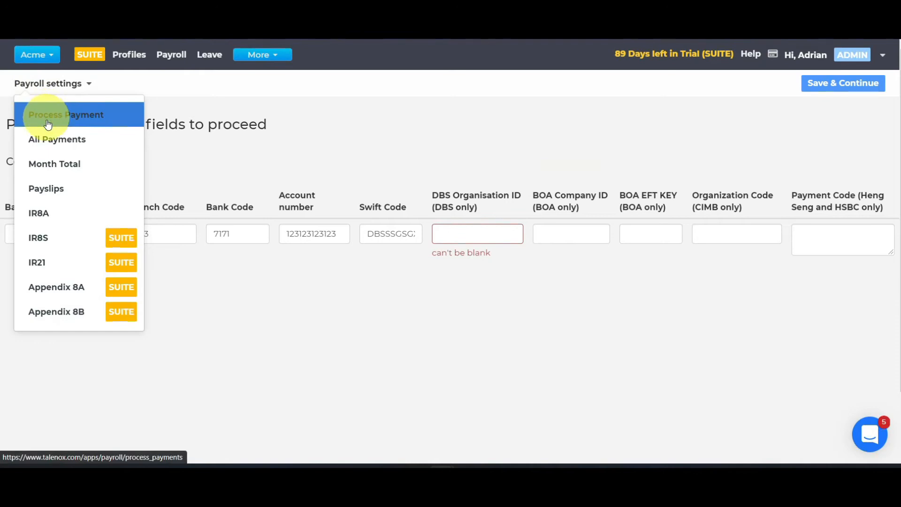
left_click(44, 189)
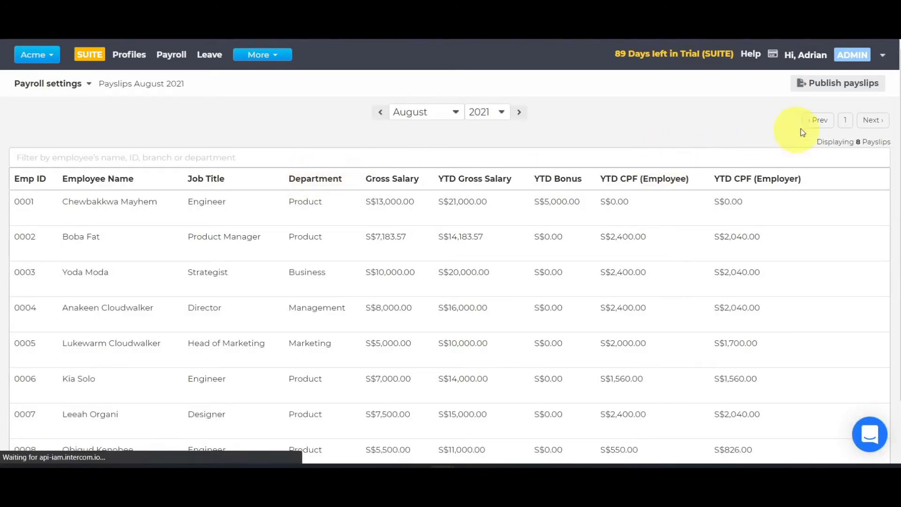
Publish the August 2021 payslips with pay date 31/08/2021, sending employees the email notification on the pay date
left_click(834, 89)
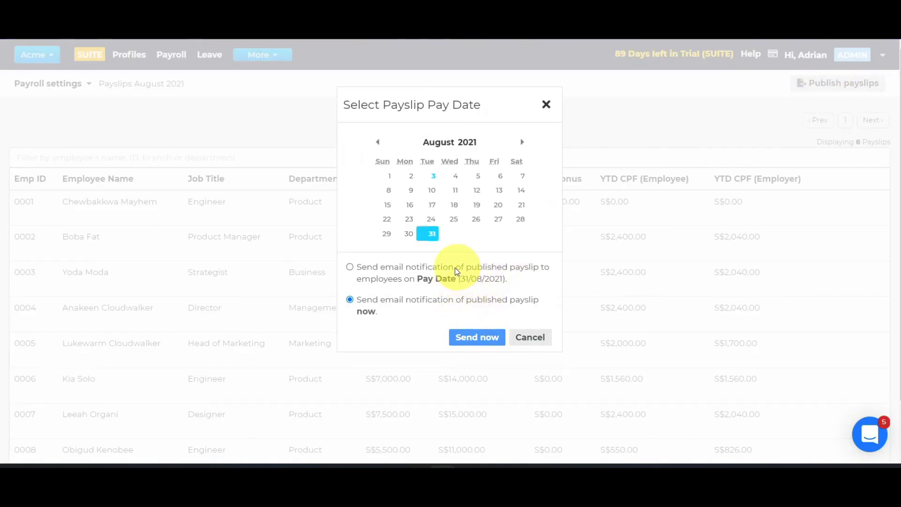
left_click(350, 267)
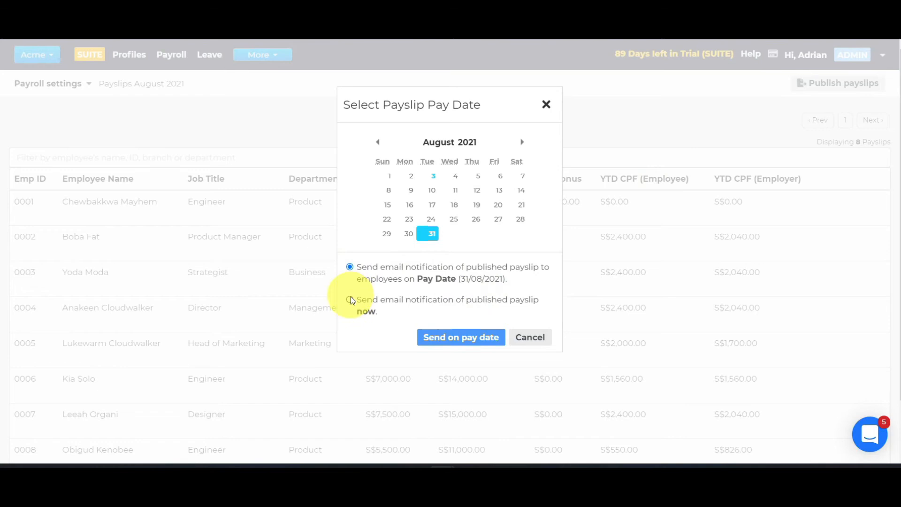
left_click(350, 298)
left_click(351, 268)
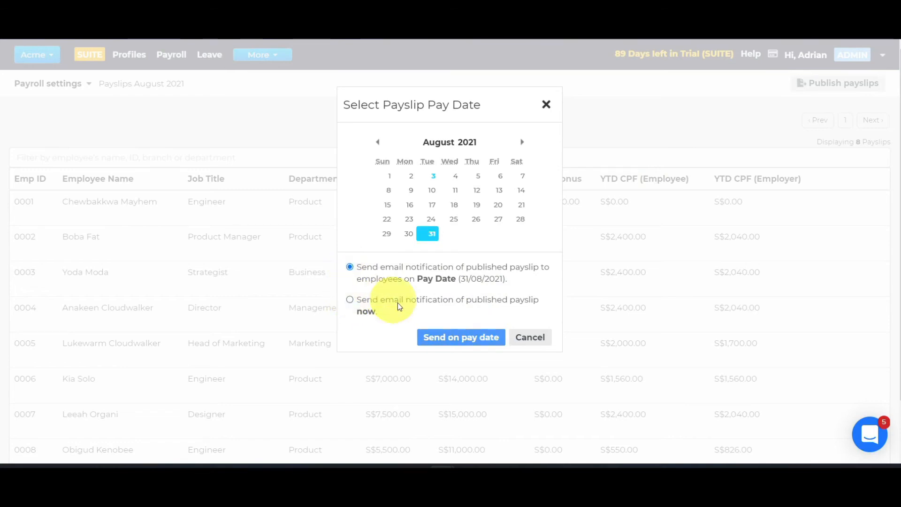
left_click(436, 337)
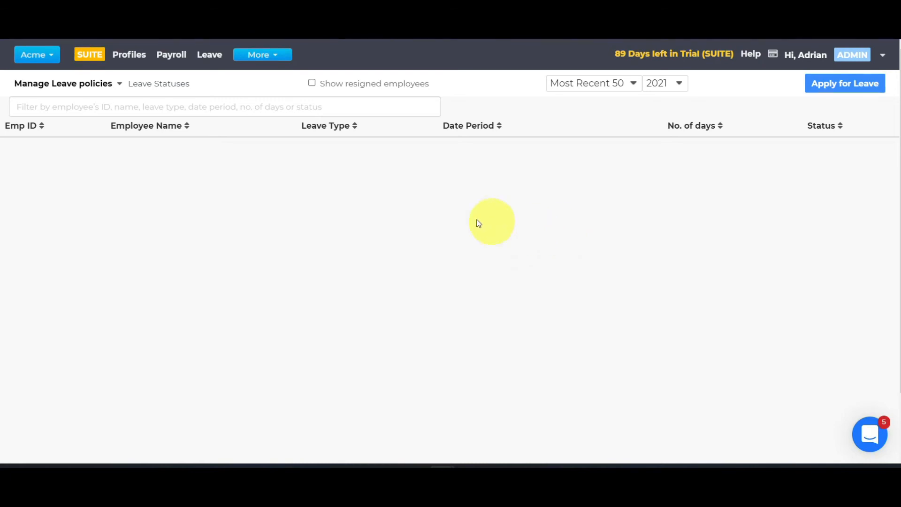
Open the leave settings and add Birthday Leave as a custom leave type
left_click(113, 84)
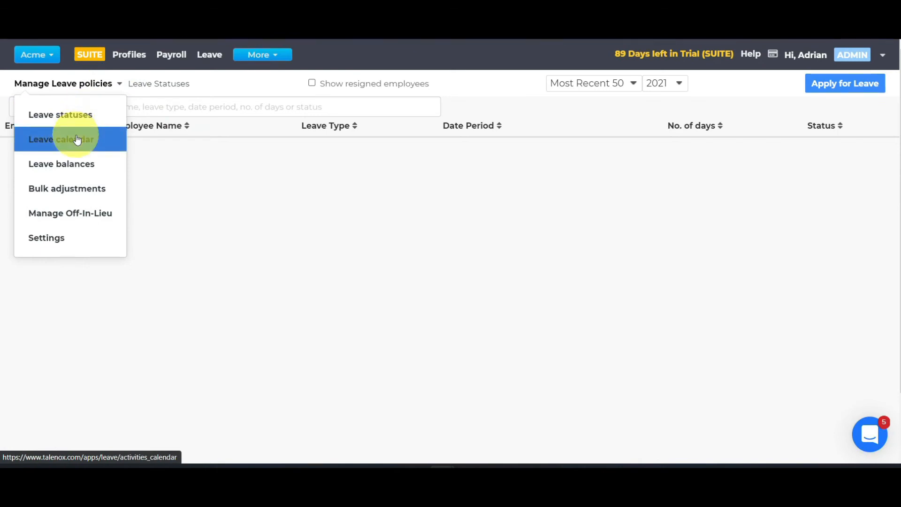
left_click(67, 240)
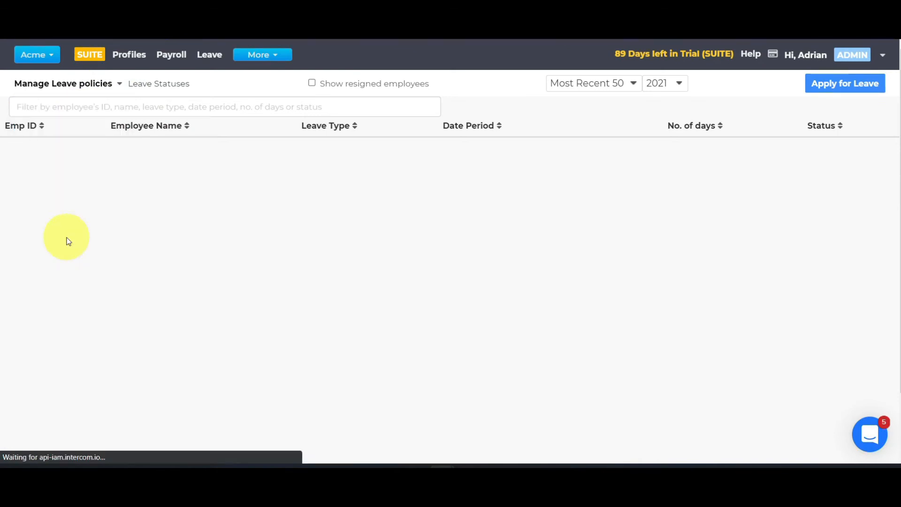
scroll(313, 263, "down", 1)
scroll(314, 264, "down", 2)
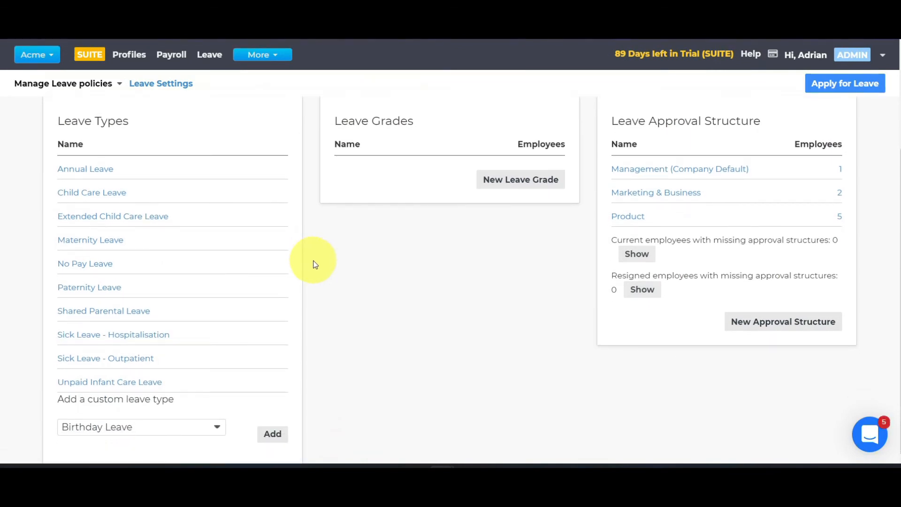
left_click(270, 435)
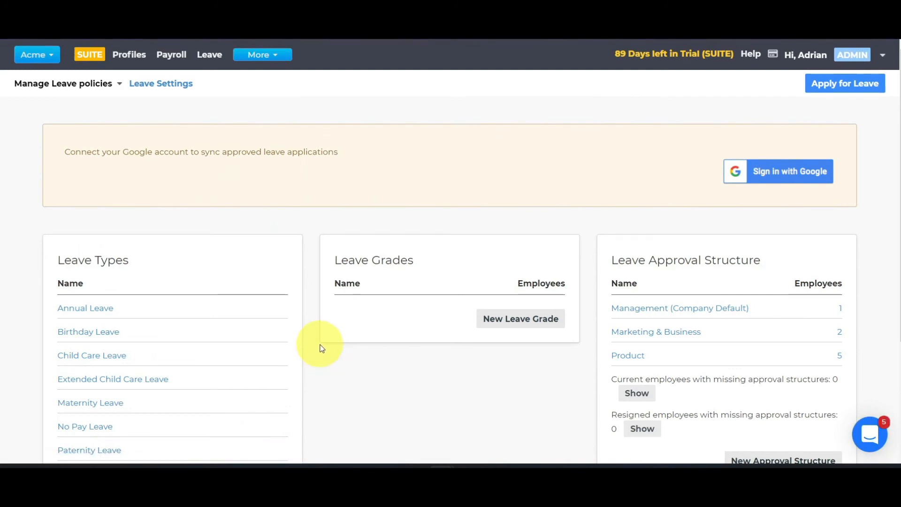
scroll(320, 347, "down", 4)
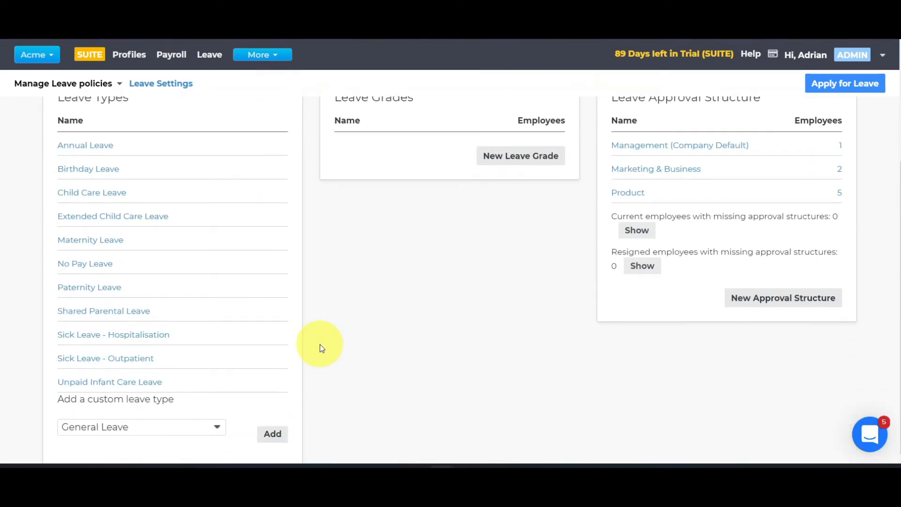
Open a new leave approval structure and look through its approval order and first and second level approver options
scroll(323, 348, "up", 2)
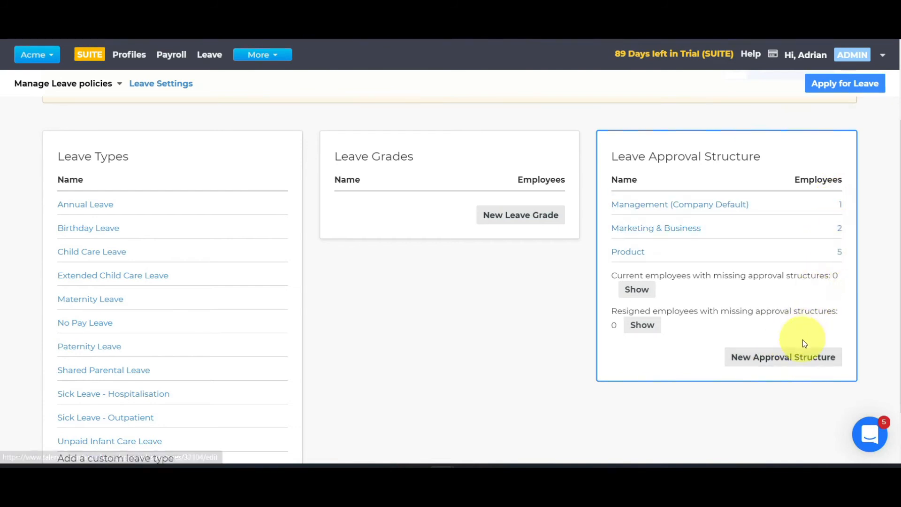
left_click(795, 355)
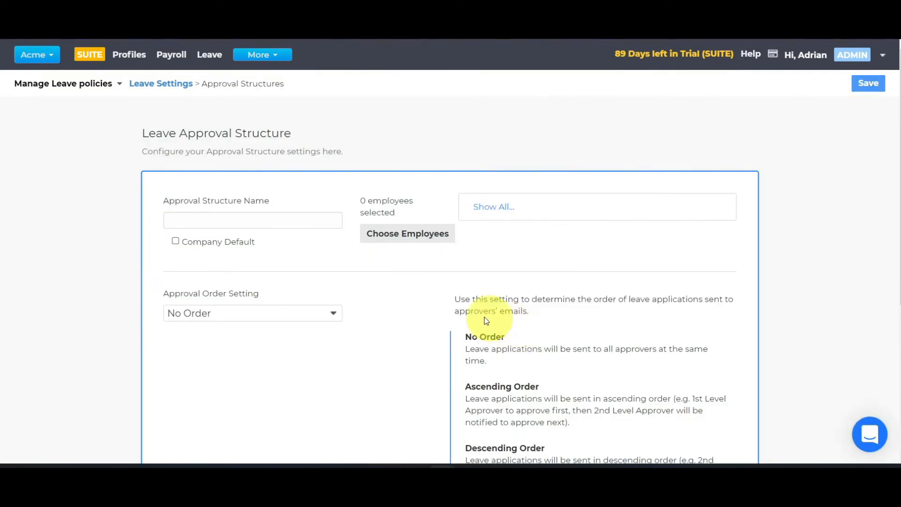
scroll(434, 311, "down", 3)
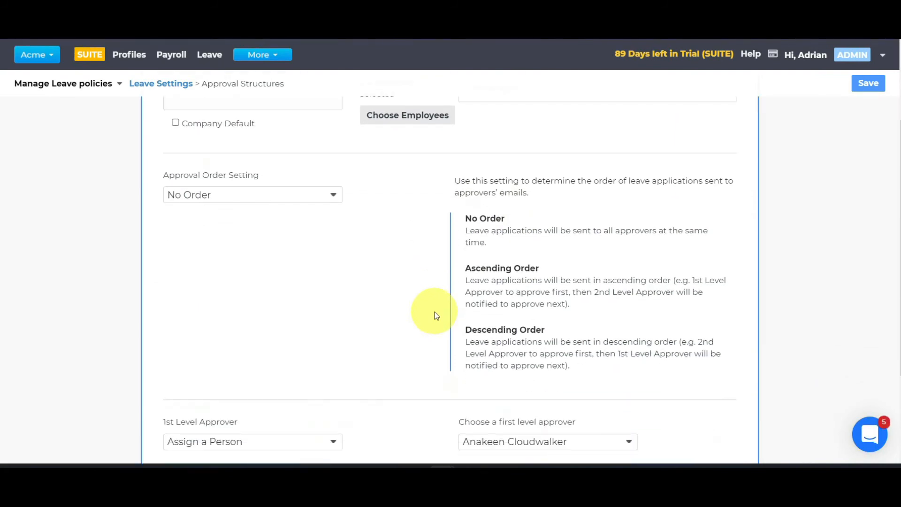
scroll(434, 311, "down", 3)
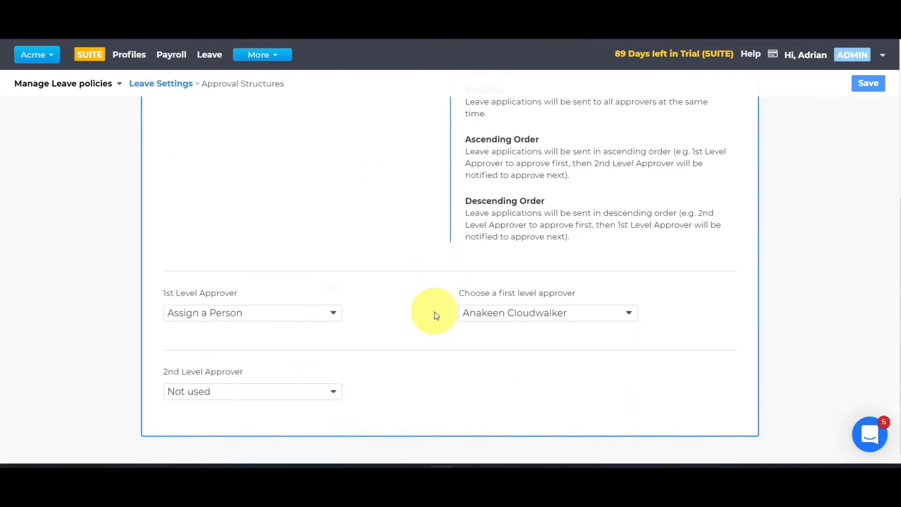
scroll(447, 312, "up", 2)
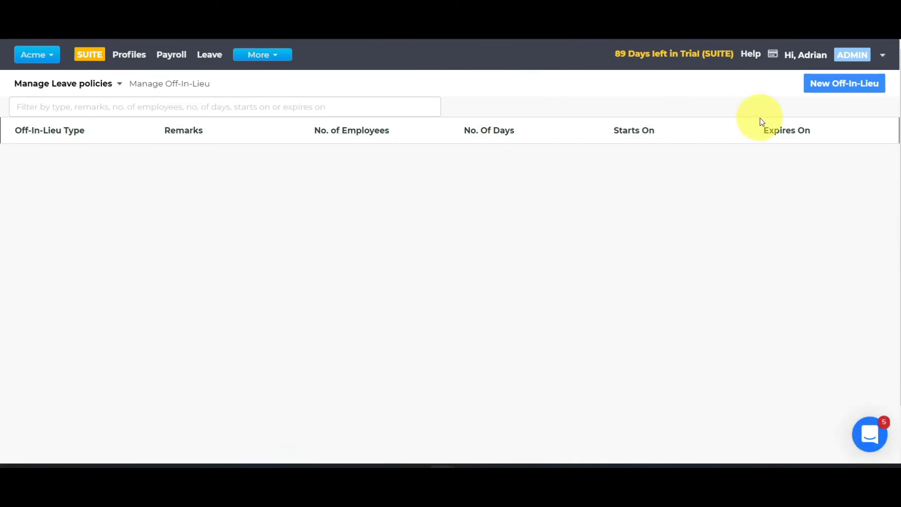
Create a new Off-in-lieu (PH) grant of 1 day with start and expiry dates of 2021-08-10
left_click(822, 83)
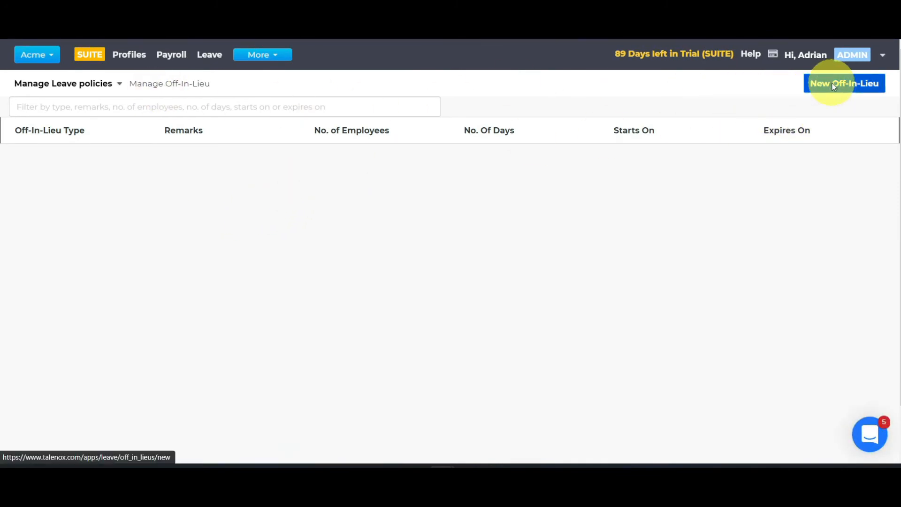
left_click(365, 222)
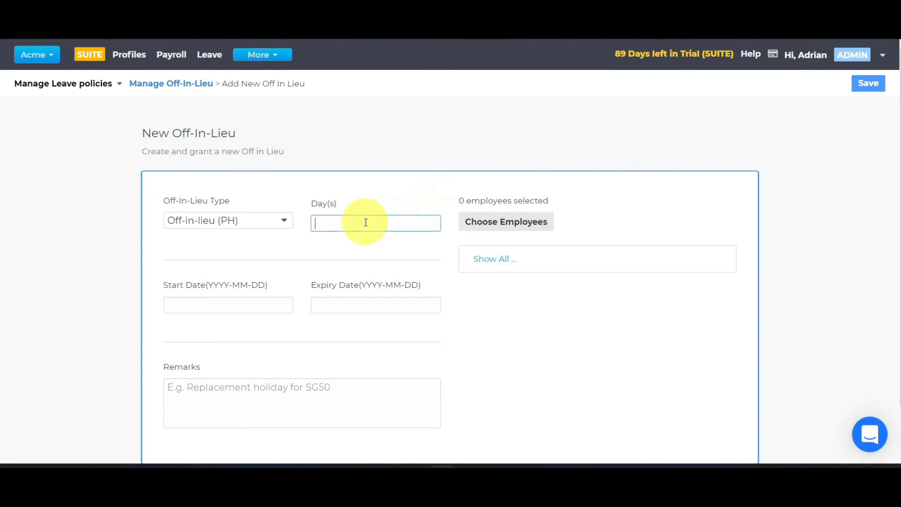
left_click(226, 304)
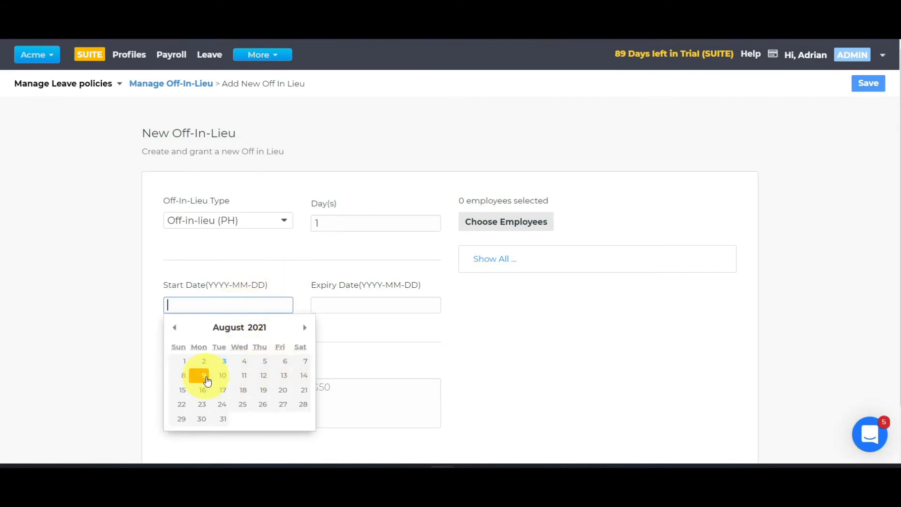
left_click(223, 376)
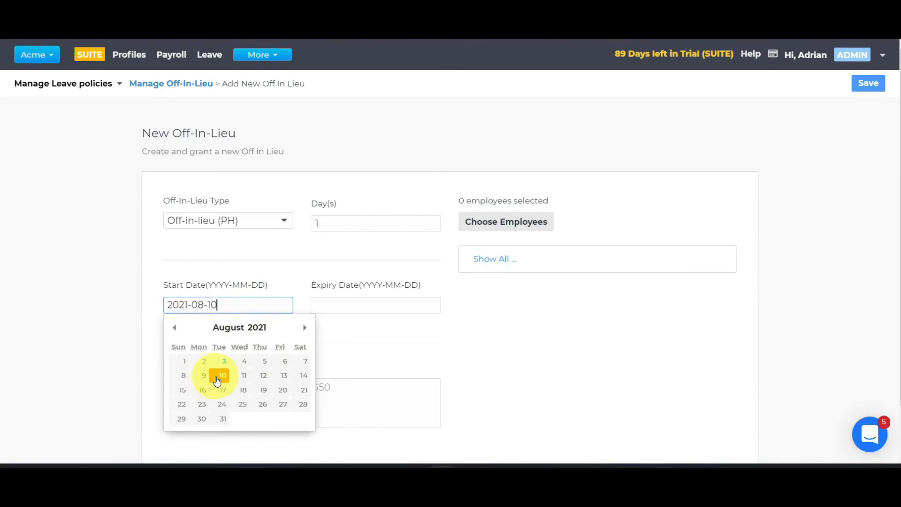
left_click(341, 305)
left_click(366, 376)
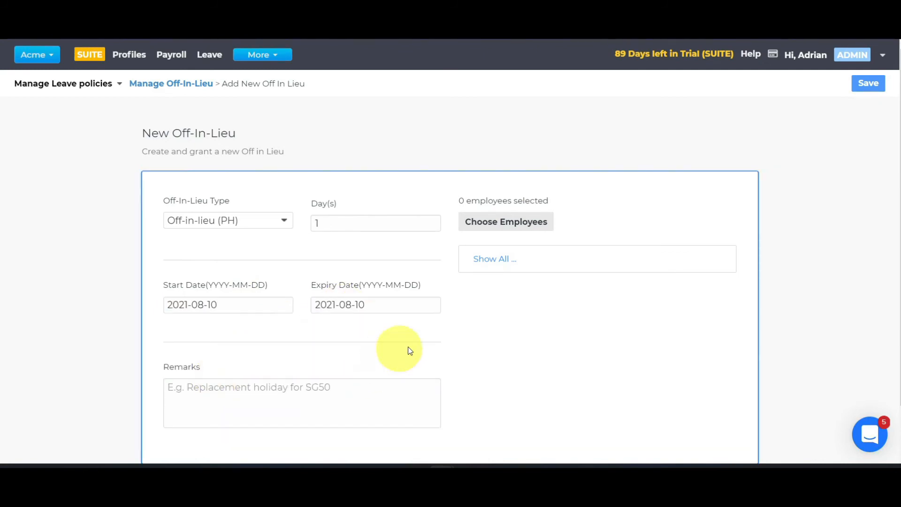
Choose all employees for the new off-in-lieu and save the selection
scroll(436, 343, "down", 1)
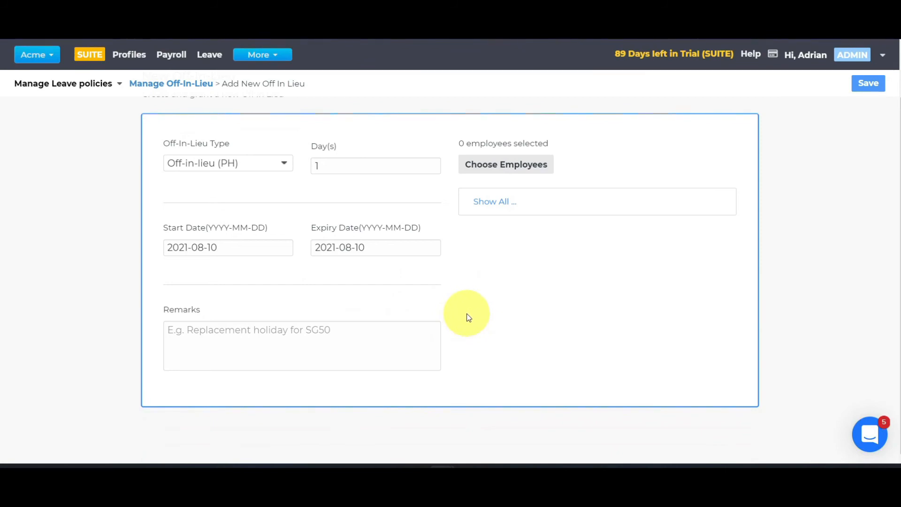
left_click(526, 162)
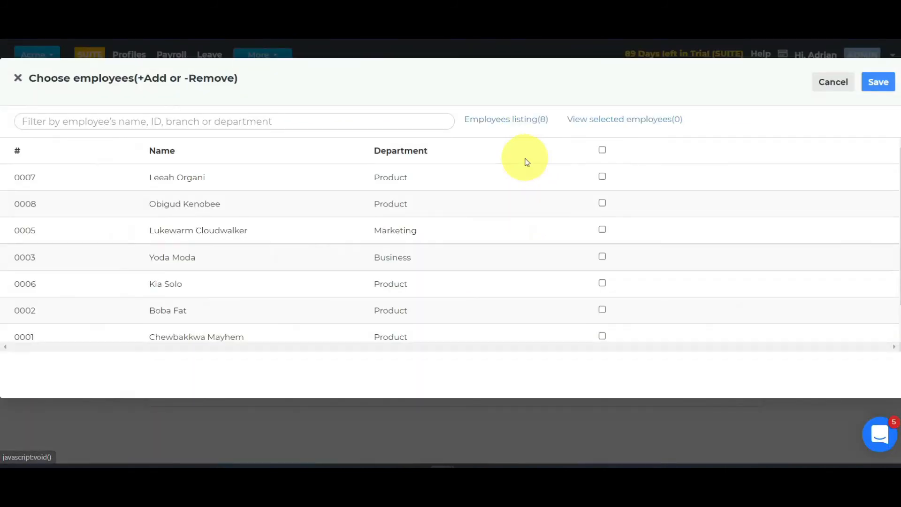
left_click(602, 149)
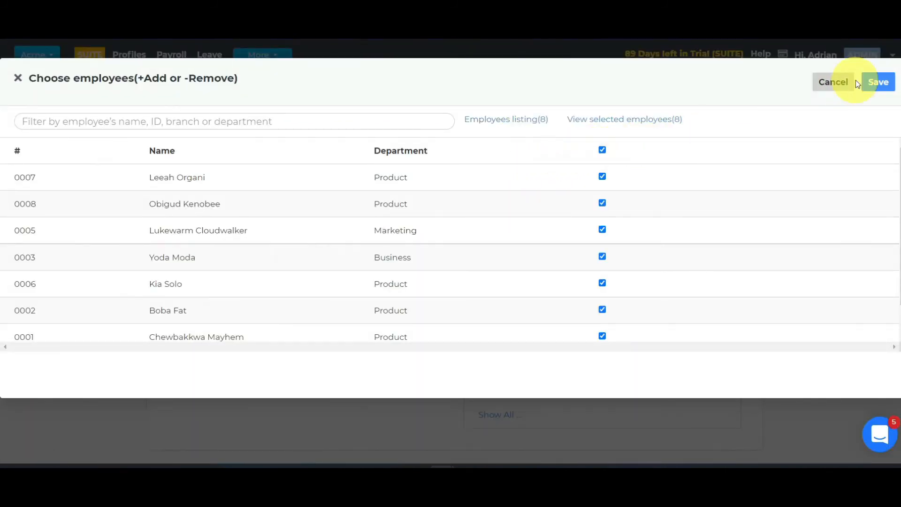
left_click(881, 82)
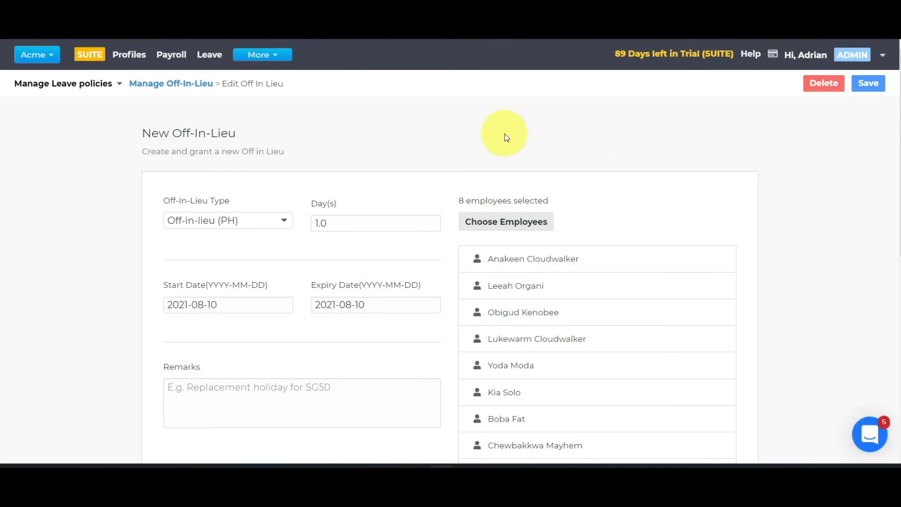
Start a new leave application for an employee and choose No Pay Leave as the leave type
left_click(215, 62)
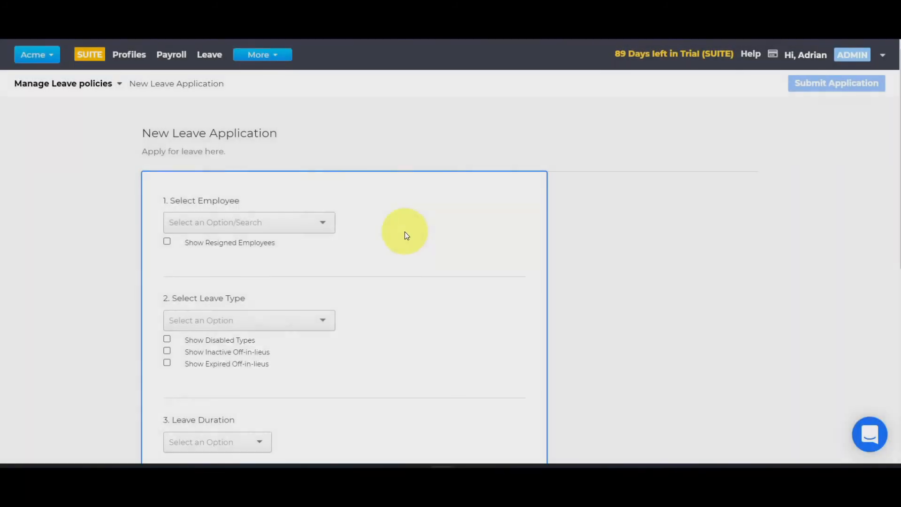
scroll(392, 215, "down", 1)
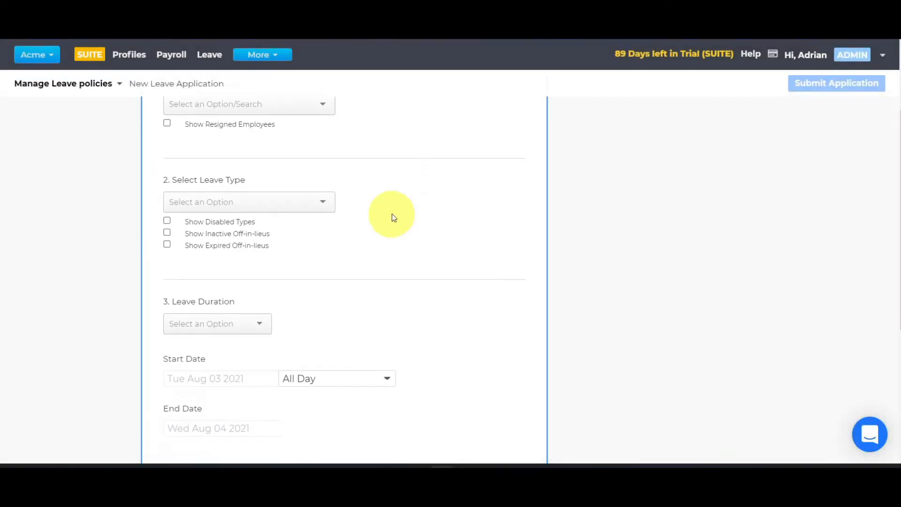
scroll(307, 174, "up", 1)
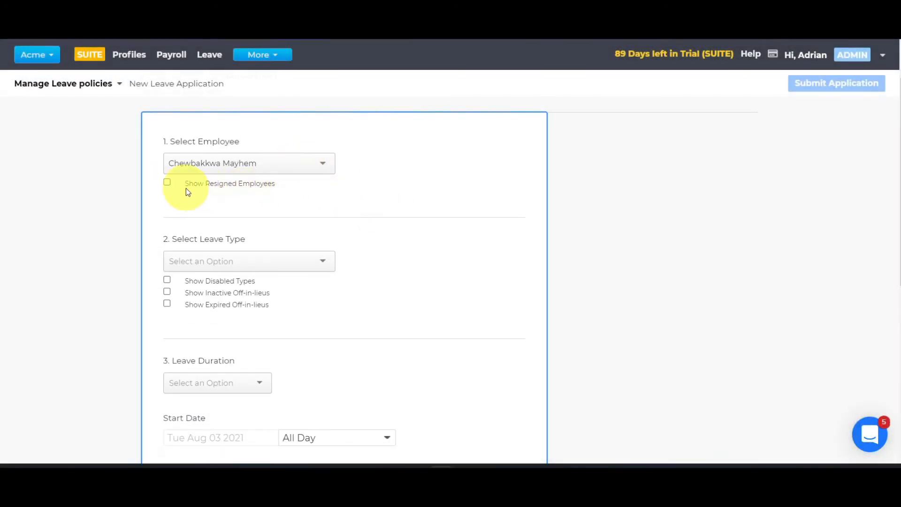
left_click(167, 183)
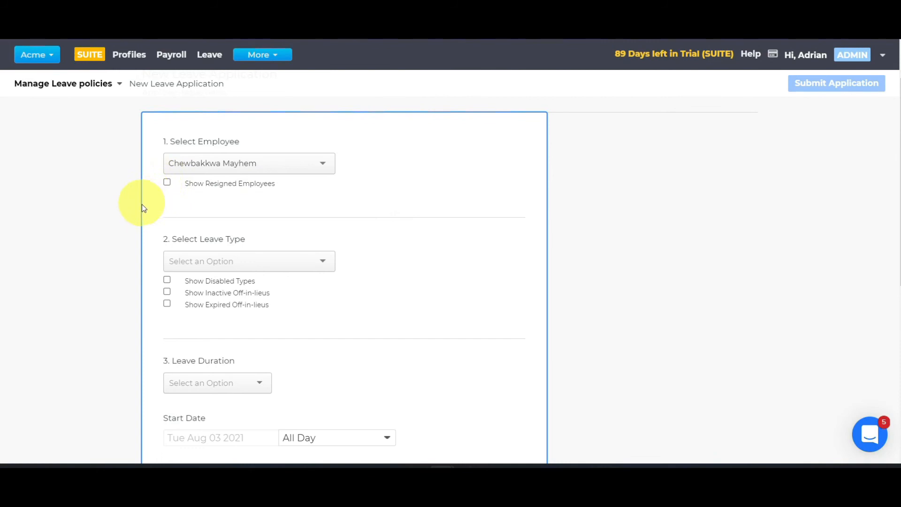
scroll(164, 205, "down", 1)
left_click(207, 207)
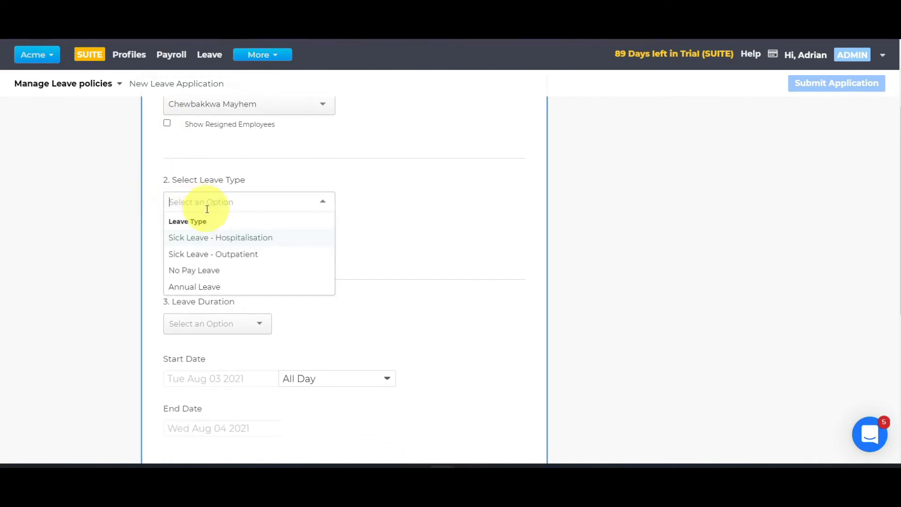
left_click(200, 278)
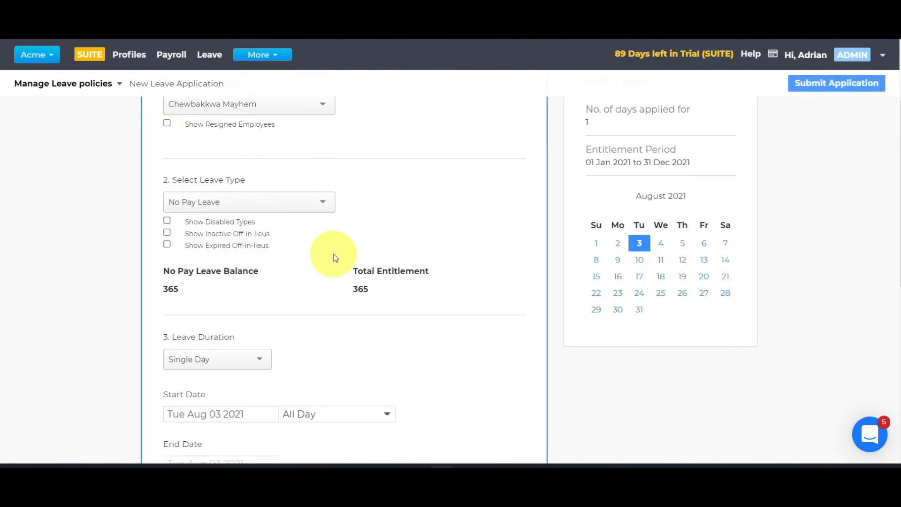
Set the single-day leave's start date to Wed Aug 18 2021 and check its working day and approvers
scroll(324, 254, "down", 5)
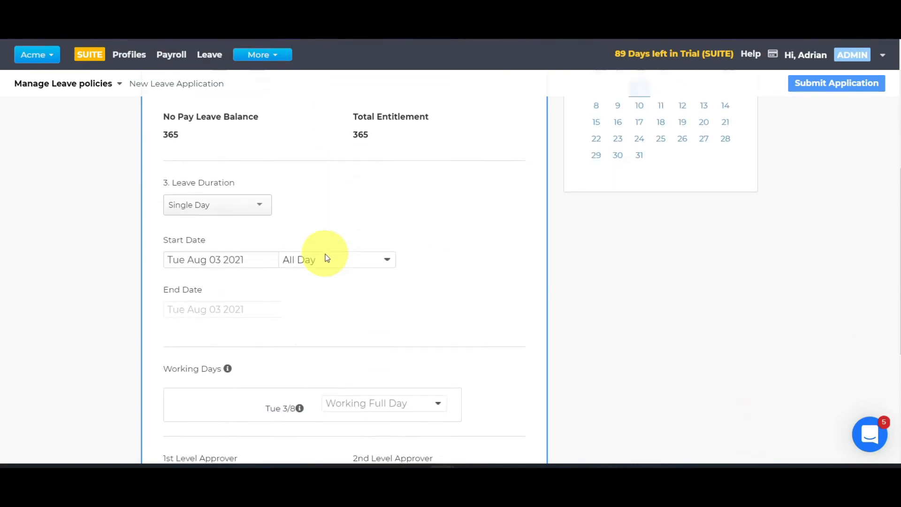
left_click(255, 175)
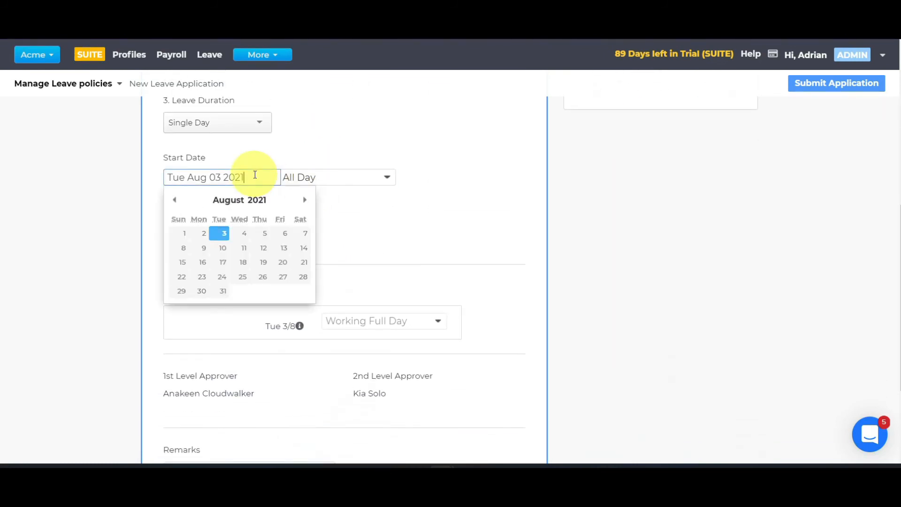
left_click(244, 262)
scroll(345, 244, "down", 1)
scroll(344, 244, "down", 3)
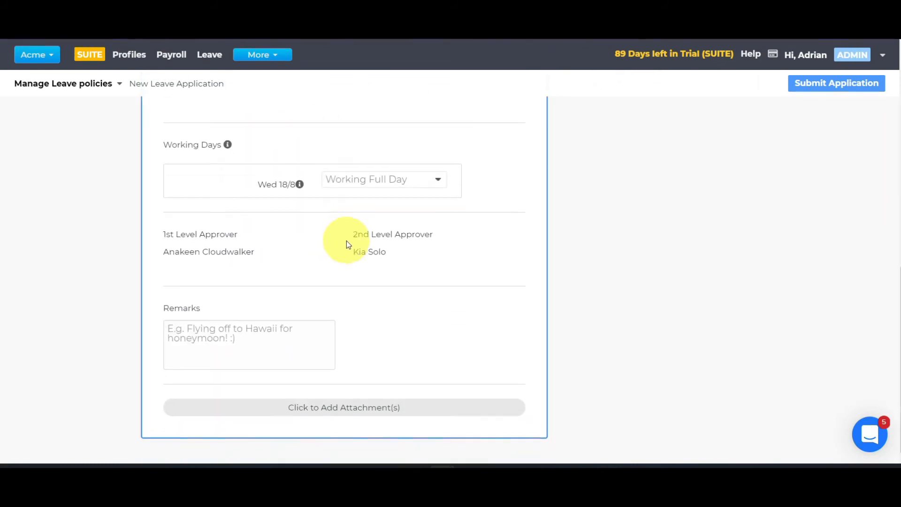
Submit the No Pay Leave application and approve it as admin
scroll(765, 198, "up", 4)
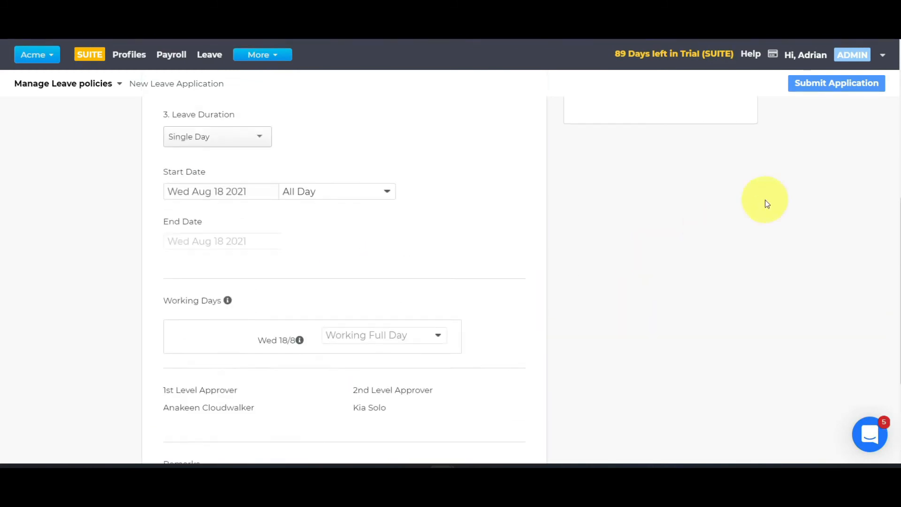
left_click(839, 86)
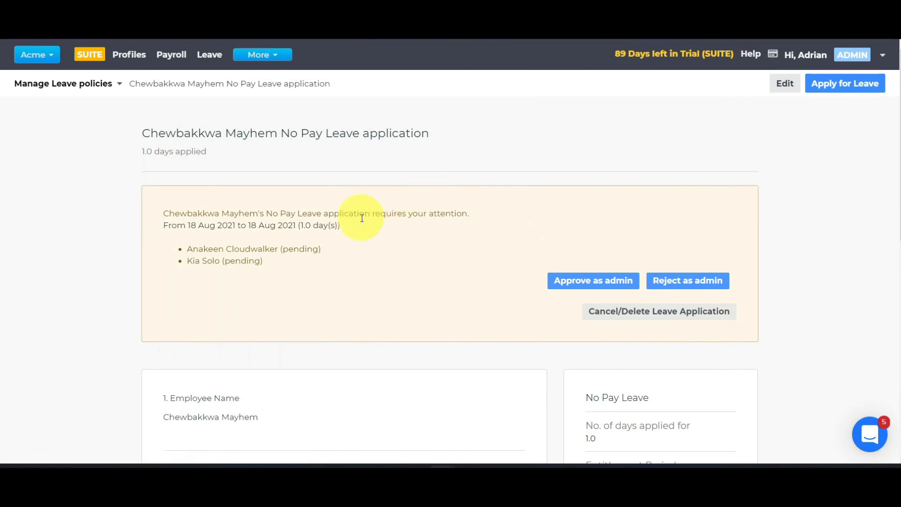
left_click(575, 282)
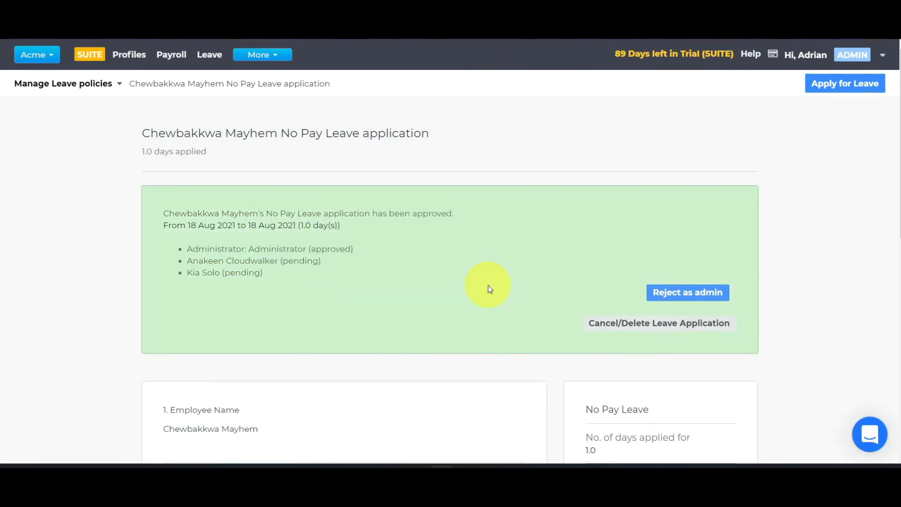
Review the approved No Pay Leave application's duration, non-working days and approvers
scroll(488, 285, "down", 10)
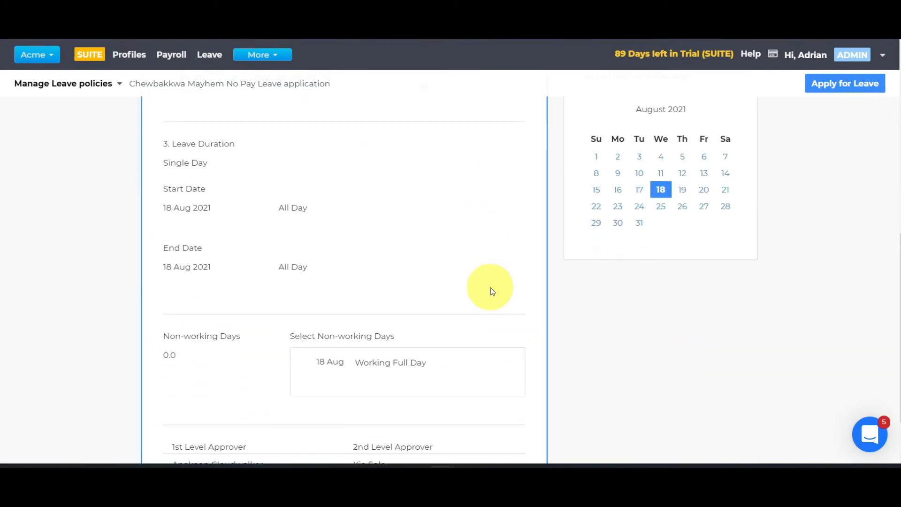
scroll(493, 291, "up", 12)
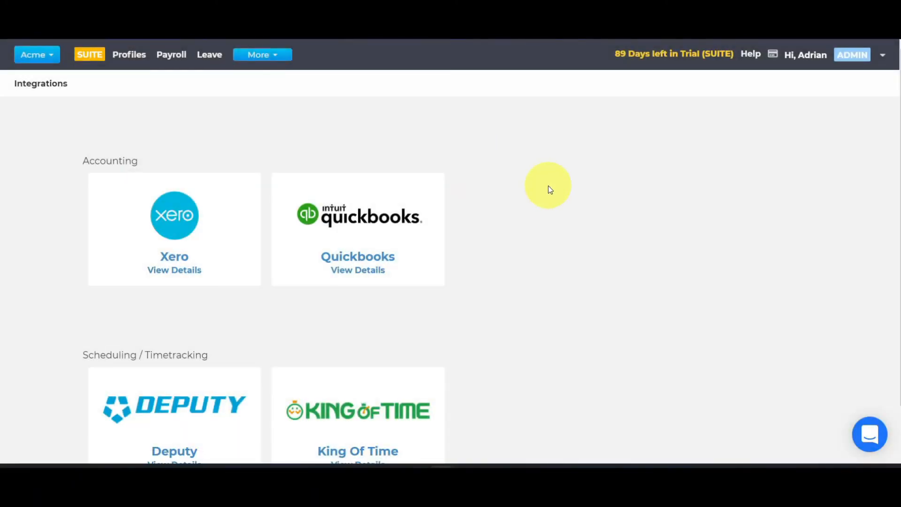
Look over the accounting and scheduling integrations and view the details of the Xero integration
scroll(549, 189, "down", 1)
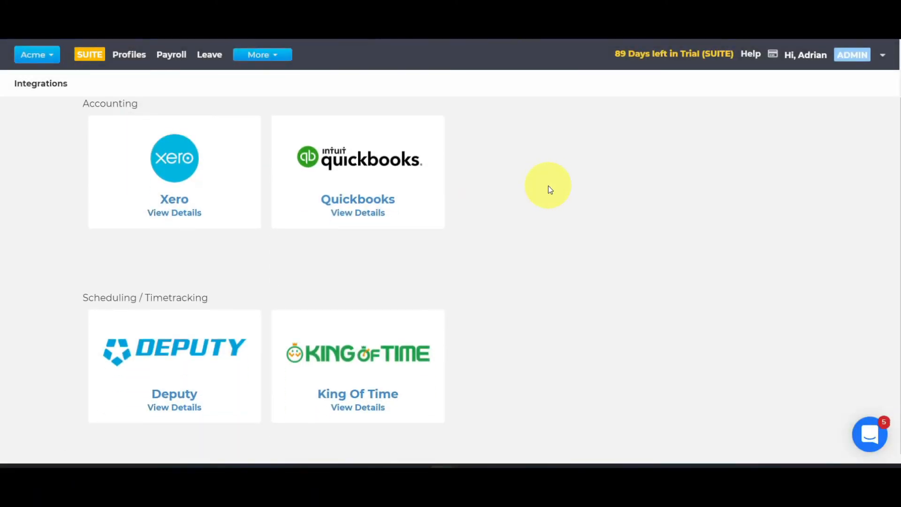
scroll(550, 190, "up", 1)
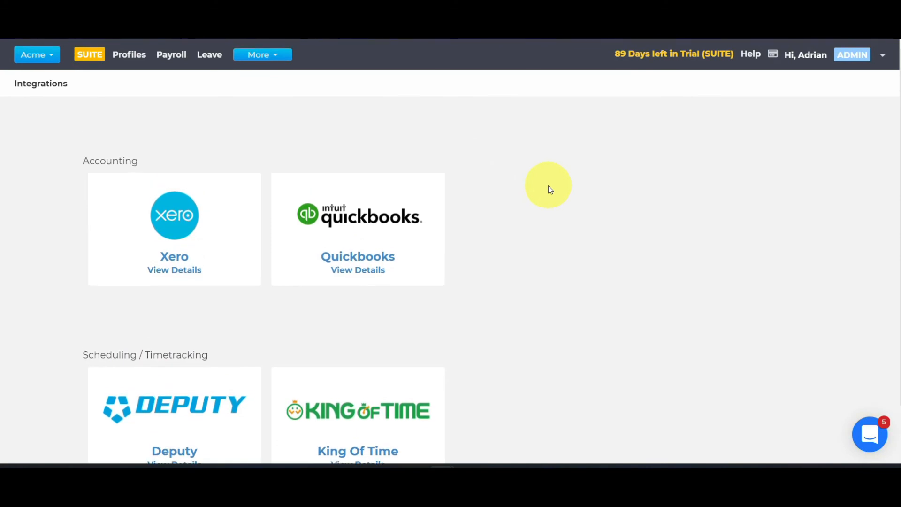
left_click(201, 222)
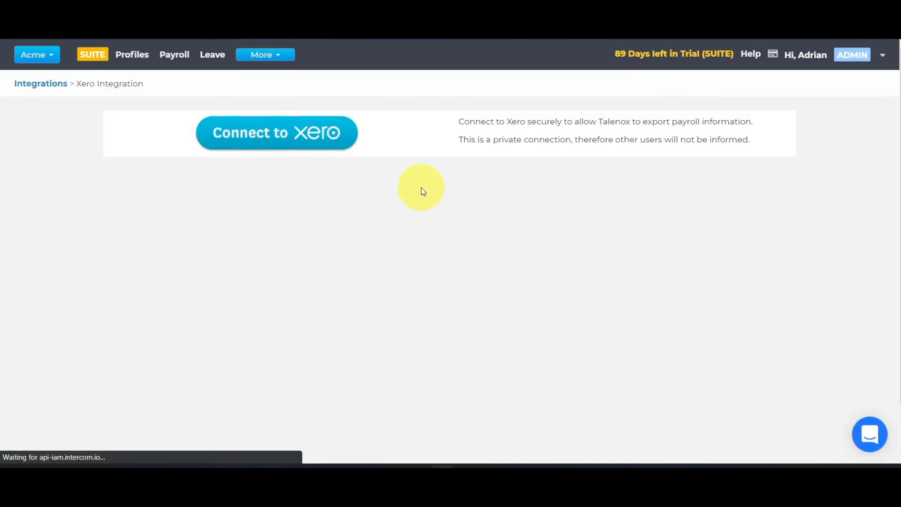
Go to the Payroll Report page and select All payments for the August 2021 payroll report based on payment
left_click(270, 61)
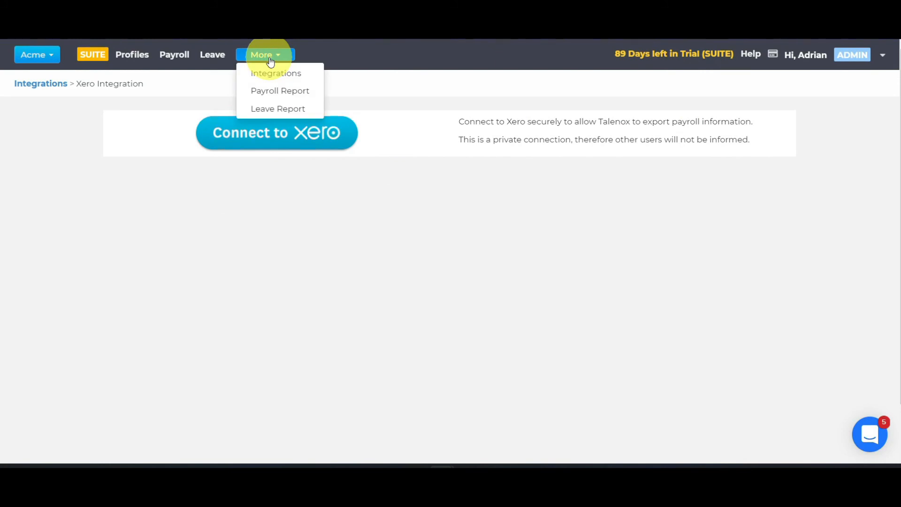
left_click(271, 92)
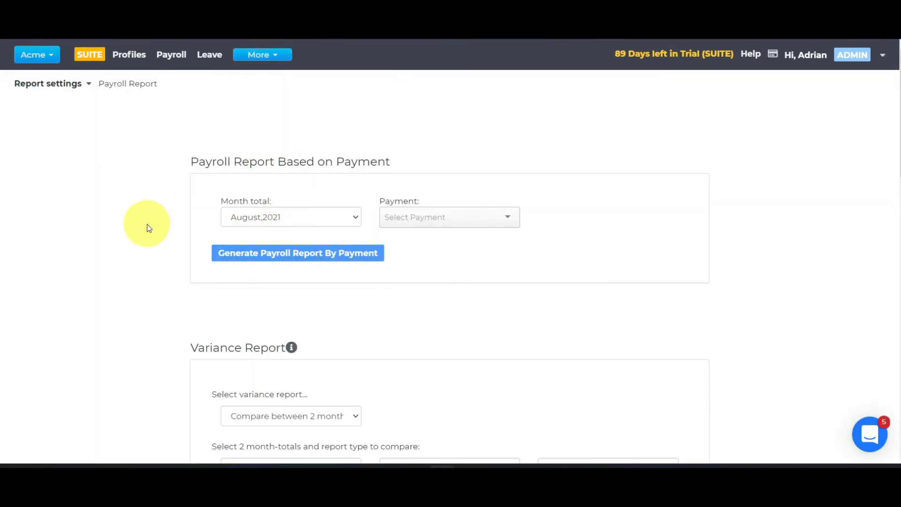
left_click(467, 215)
left_click(452, 235)
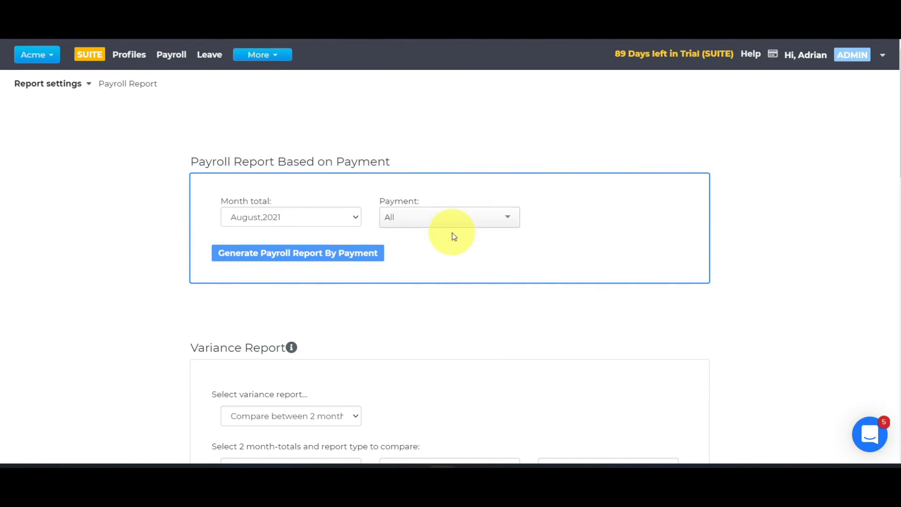
Look through the variance, payslip, employee and pay items report options, and generate the August 2021 payroll report by payment
scroll(453, 235, "down", 1)
scroll(368, 205, "down", 2)
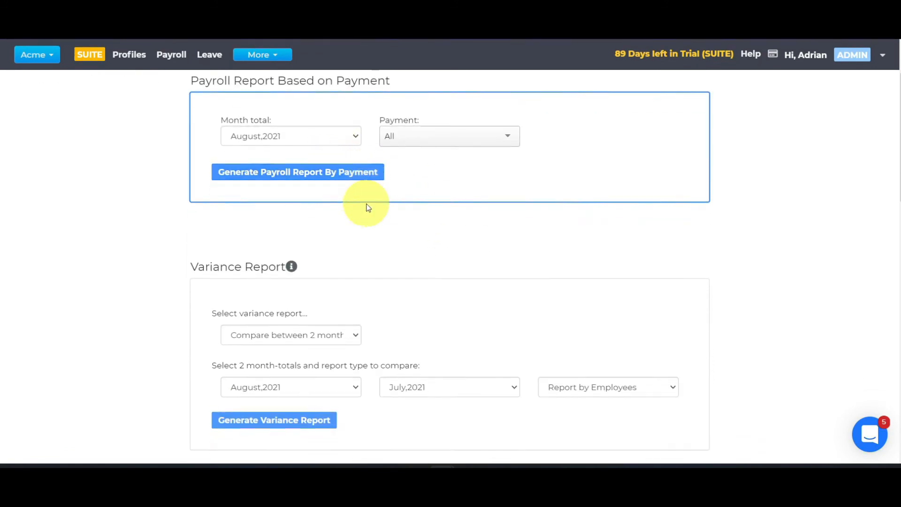
scroll(368, 208, "down", 1)
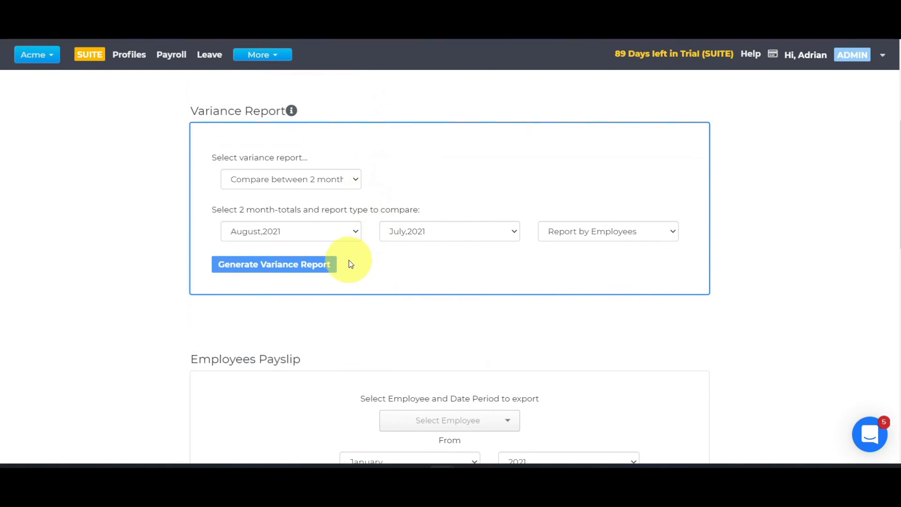
scroll(349, 260, "down", 3)
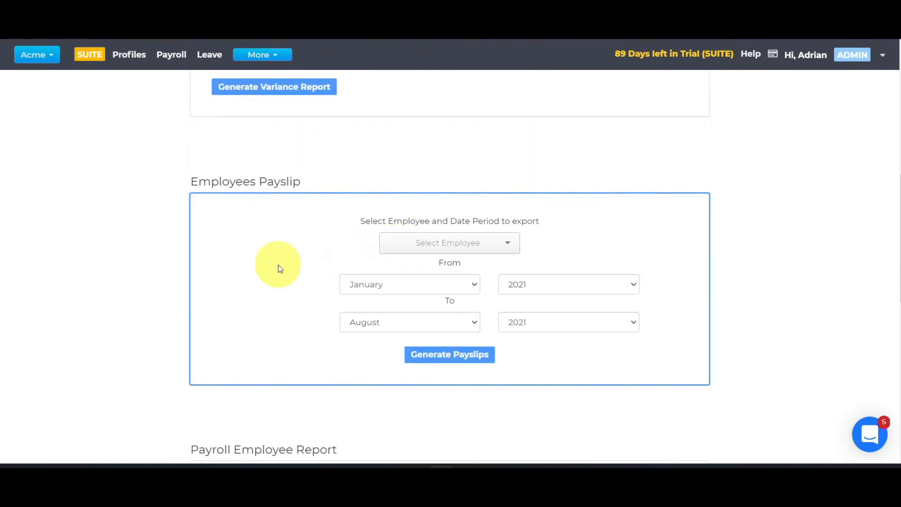
scroll(281, 269, "down", 5)
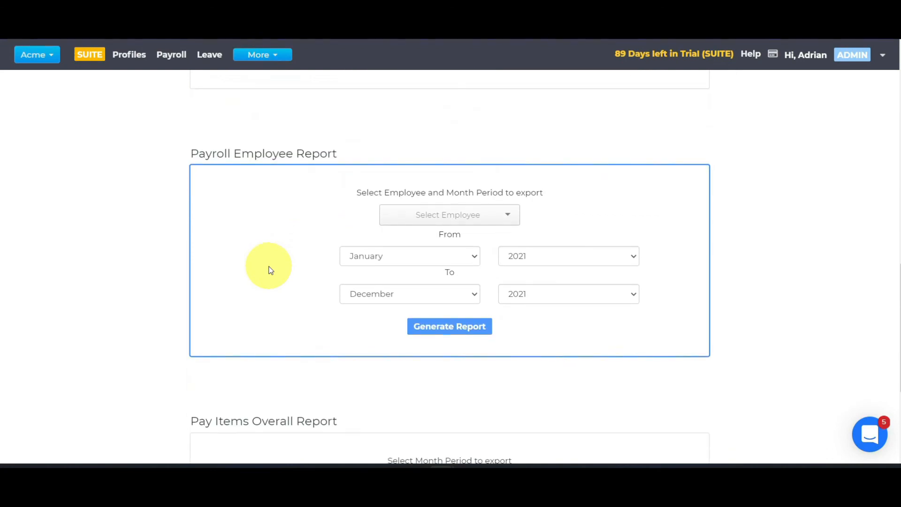
scroll(271, 270, "down", 3)
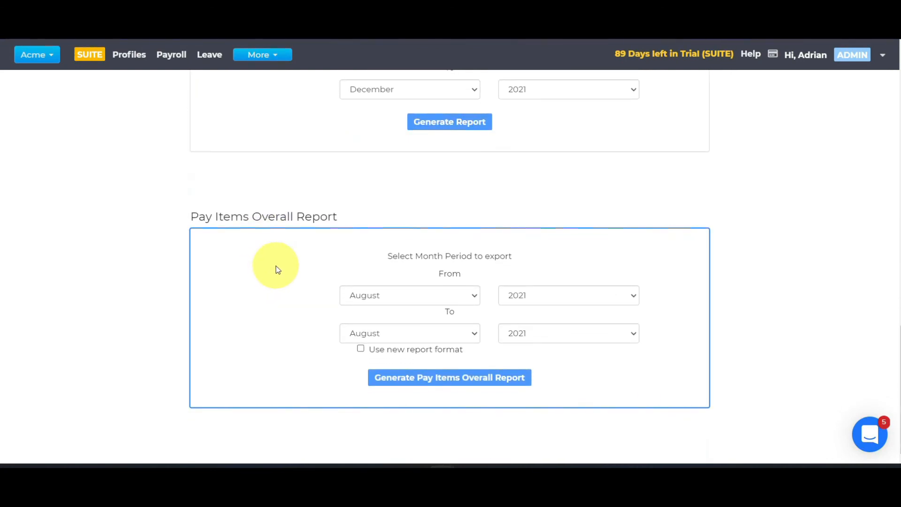
scroll(277, 265, "up", 15)
left_click(293, 253)
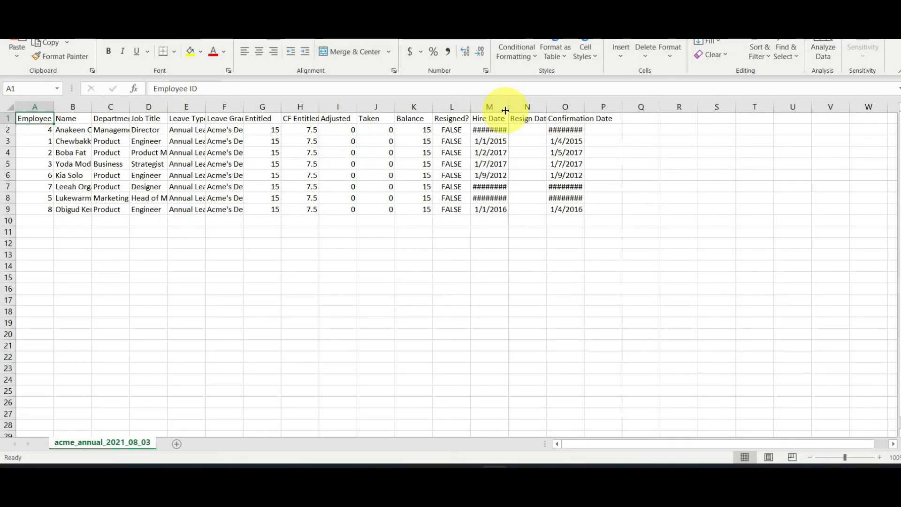
In the exported annual leave report in Excel, fit the Hire Date and Confirmation Date column widths to their contents
double_click(506, 110)
double_click(592, 107)
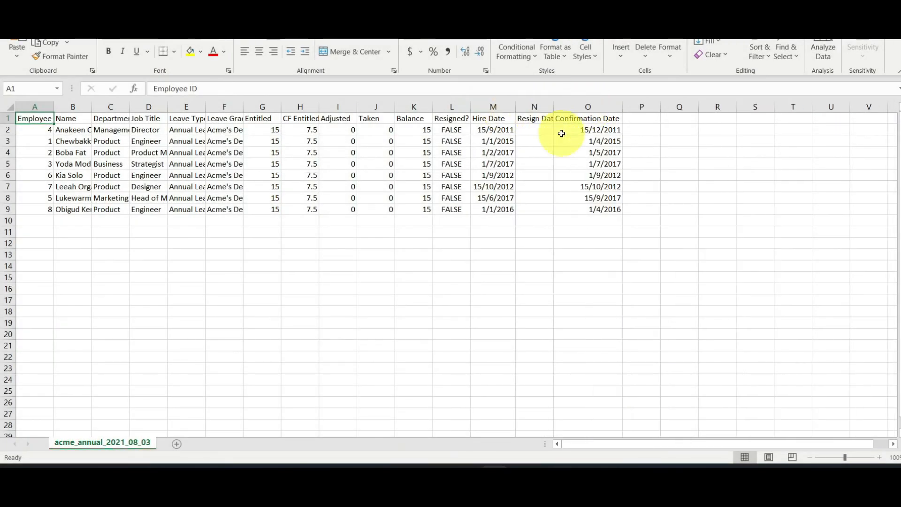